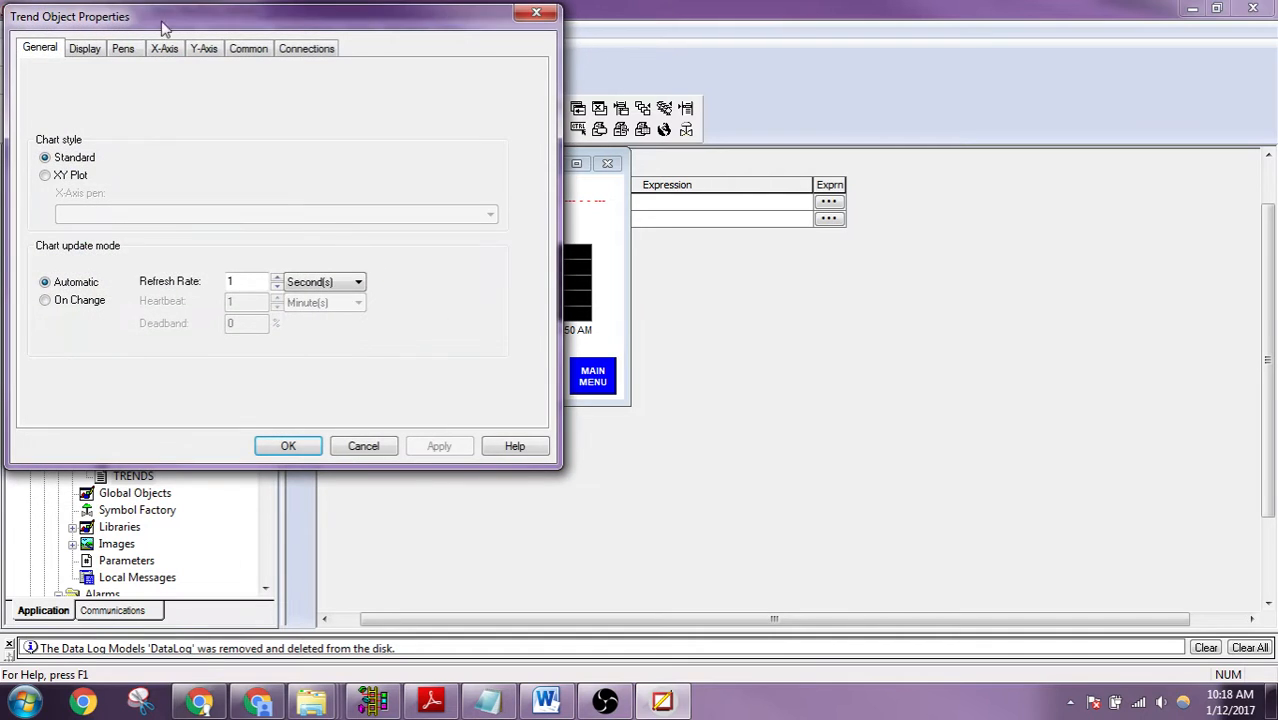
- Connect pen 1 of the trend object to the WET_WELL_FLOW tag
{"action": "left_click", "coordinate": [130, 49]}
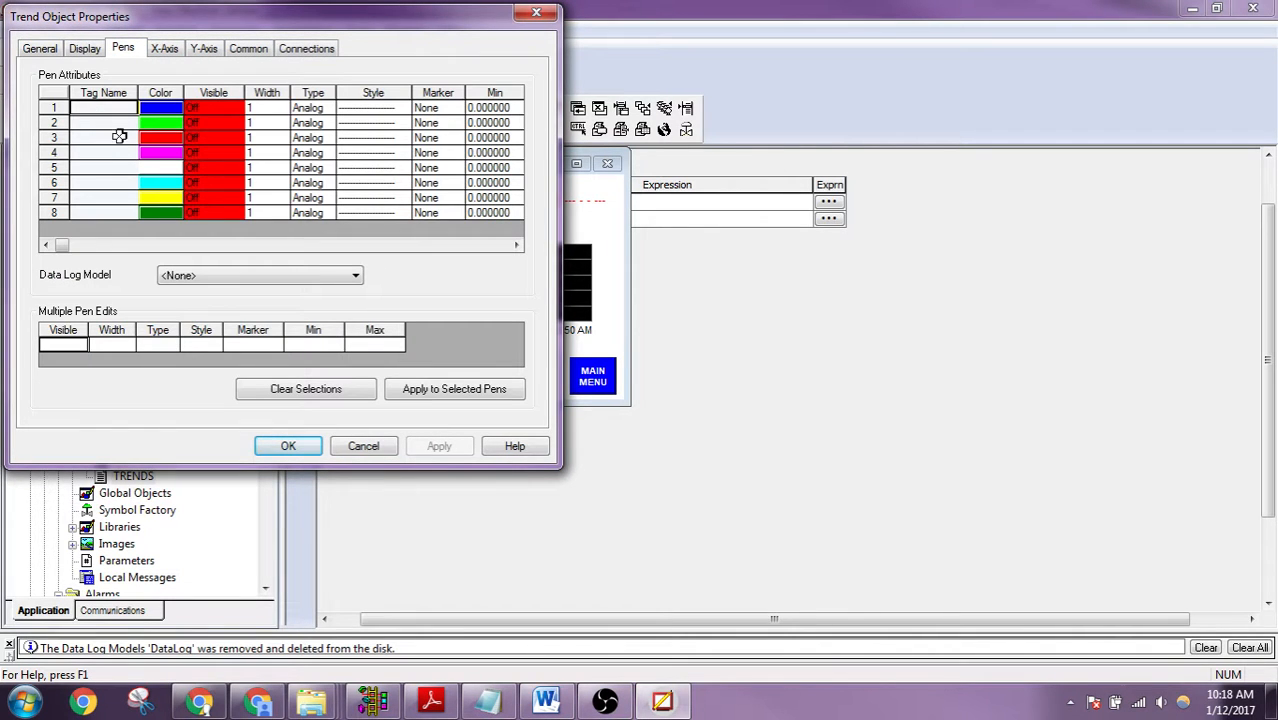
{"action": "left_click", "coordinate": [112, 133]}
{"action": "left_click", "coordinate": [111, 112]}
{"action": "left_click", "coordinate": [111, 141]}
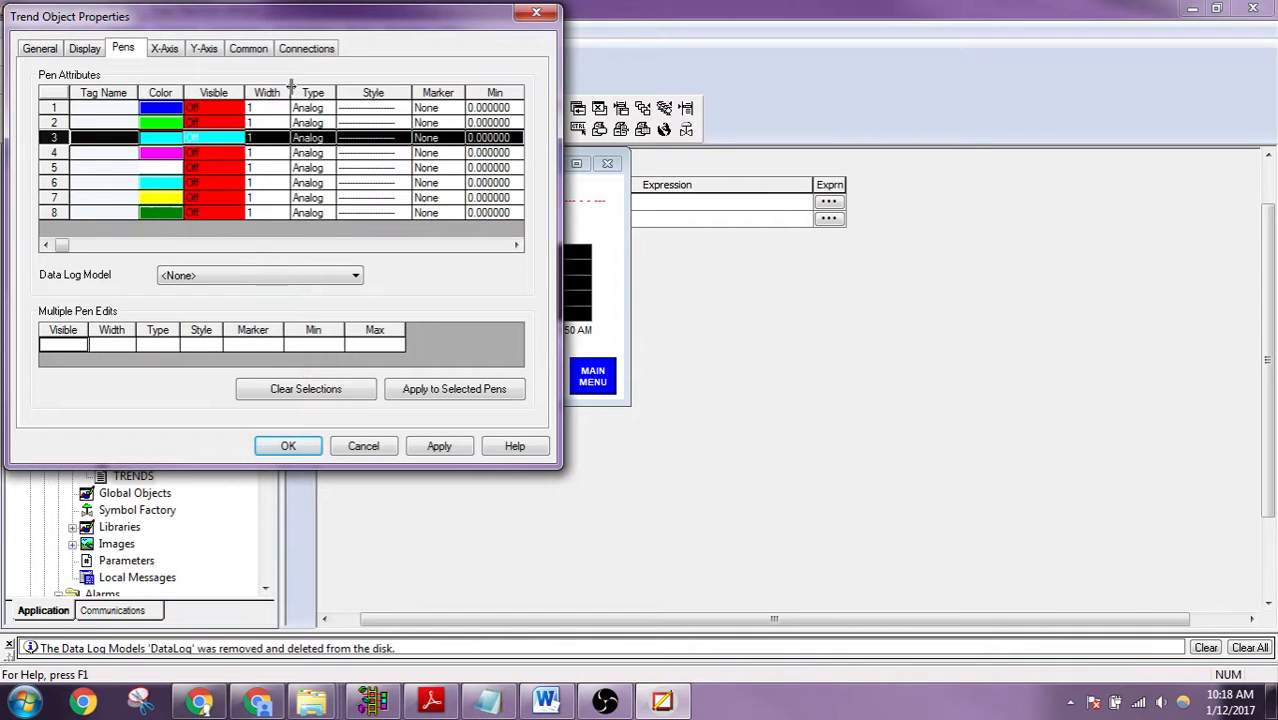
{"action": "left_click", "coordinate": [302, 52]}
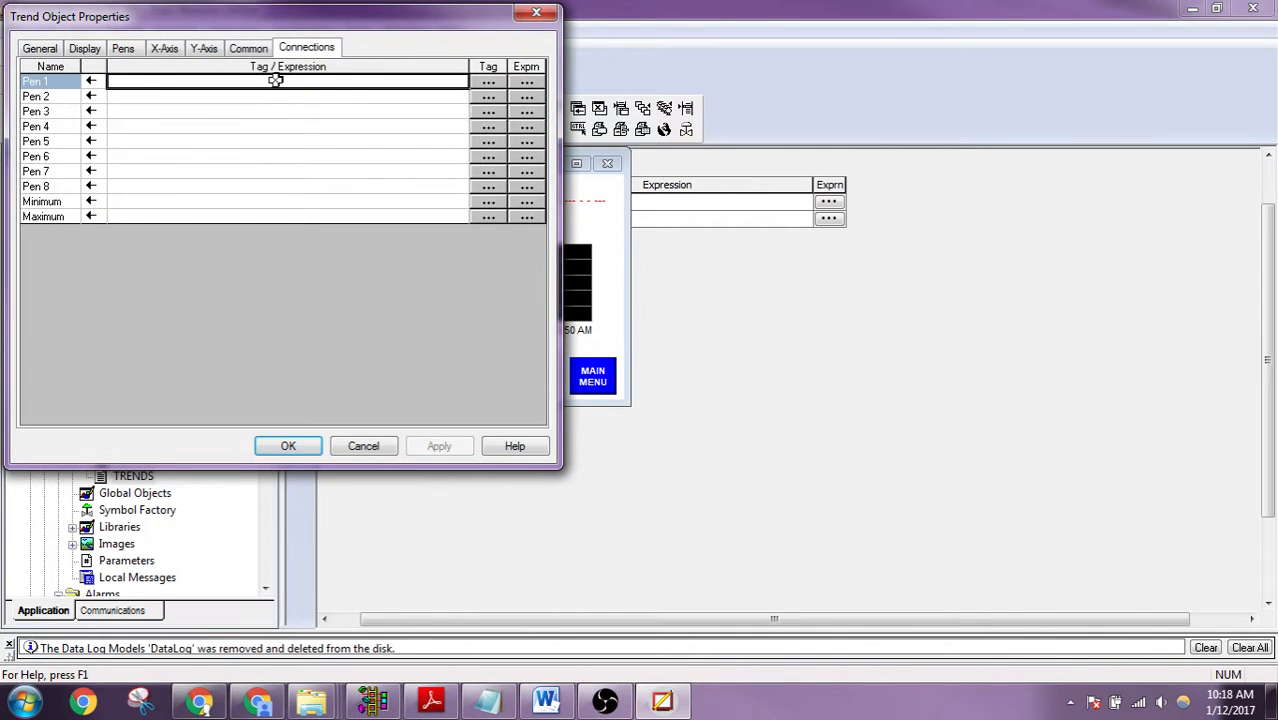
{"action": "left_click", "coordinate": [488, 82]}
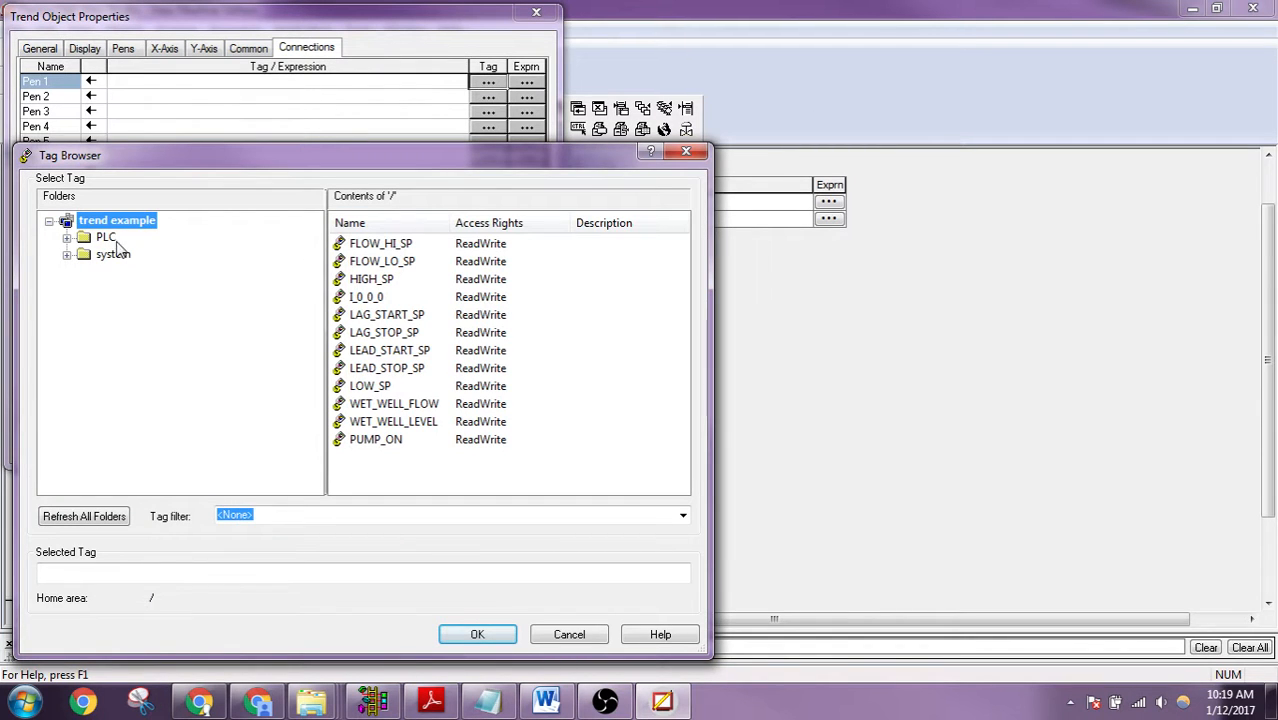
{"action": "double_click", "coordinate": [390, 403]}
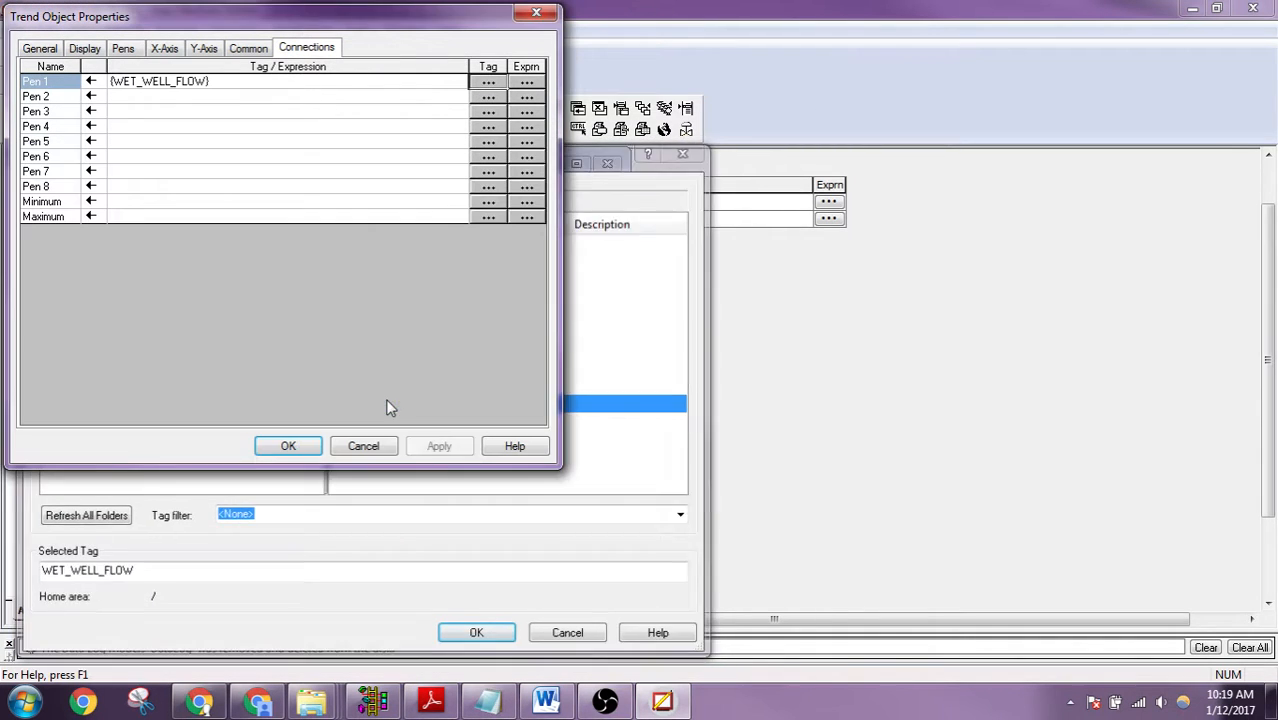
- Connect pen 2 to the WET_WELL_LEVEL tag and pen 3 to the PUMP_ON tag
{"action": "left_click", "coordinate": [486, 97]}
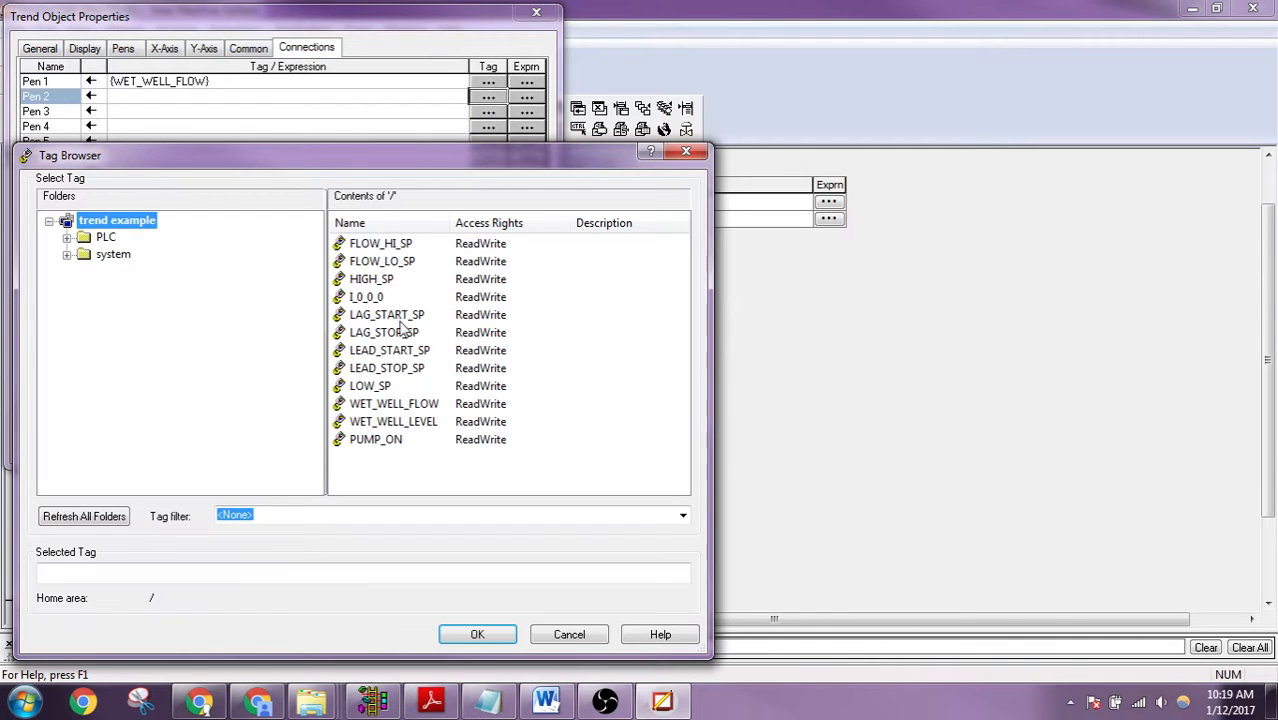
{"action": "double_click", "coordinate": [388, 418]}
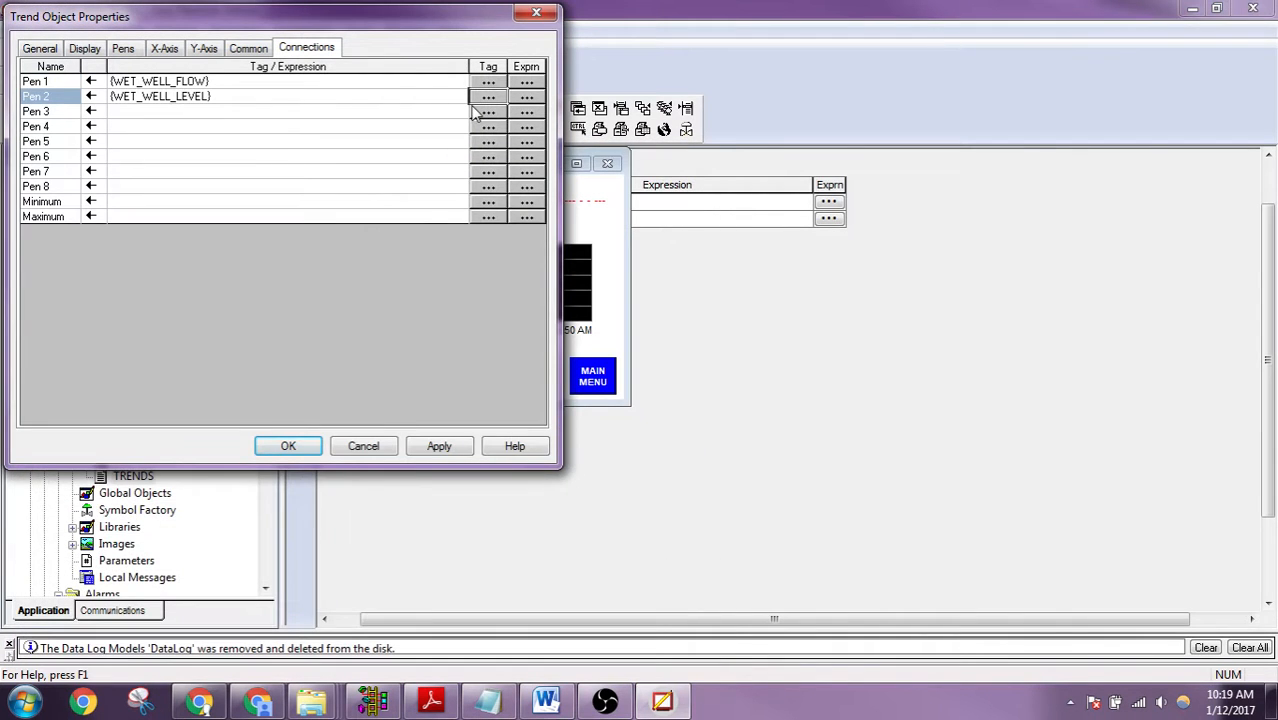
{"action": "left_click", "coordinate": [487, 111]}
{"action": "left_click", "coordinate": [396, 444]}
{"action": "double_click", "coordinate": [396, 444]}
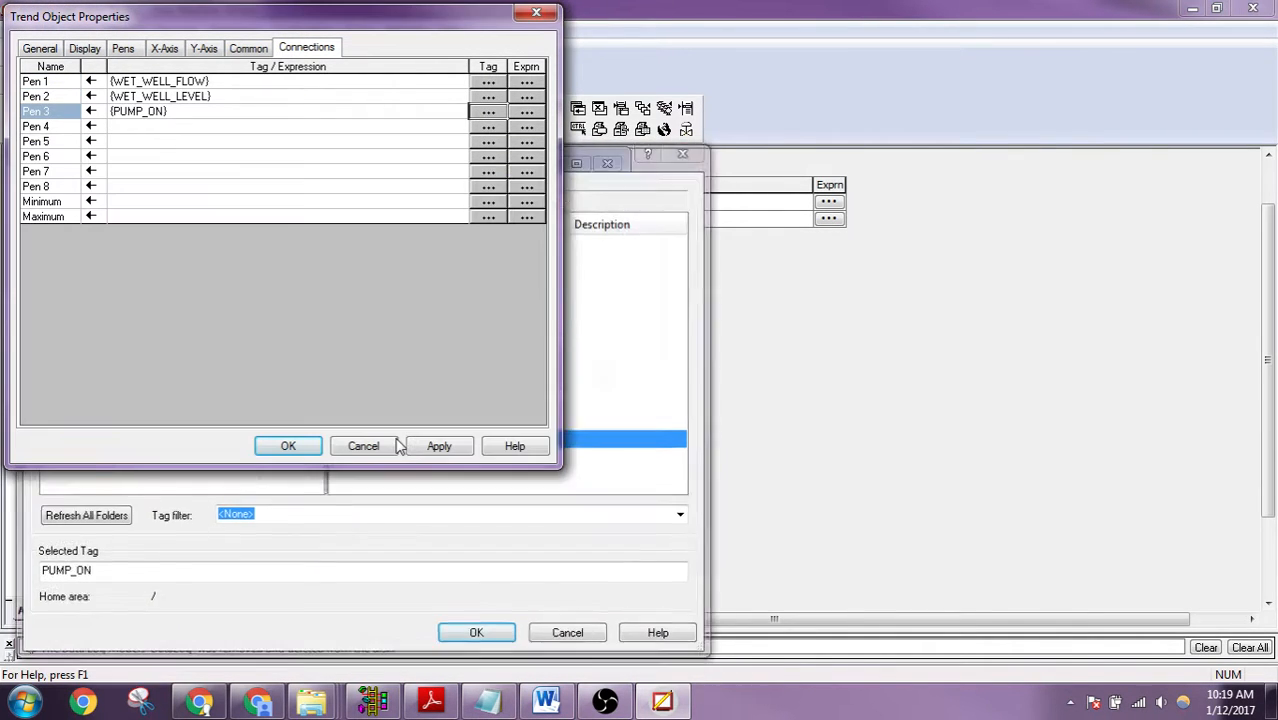
- Examine the color, visibility, type, minimum and maximum attributes of the three connected pens alongside the trend display
{"action": "left_click", "coordinate": [127, 49]}
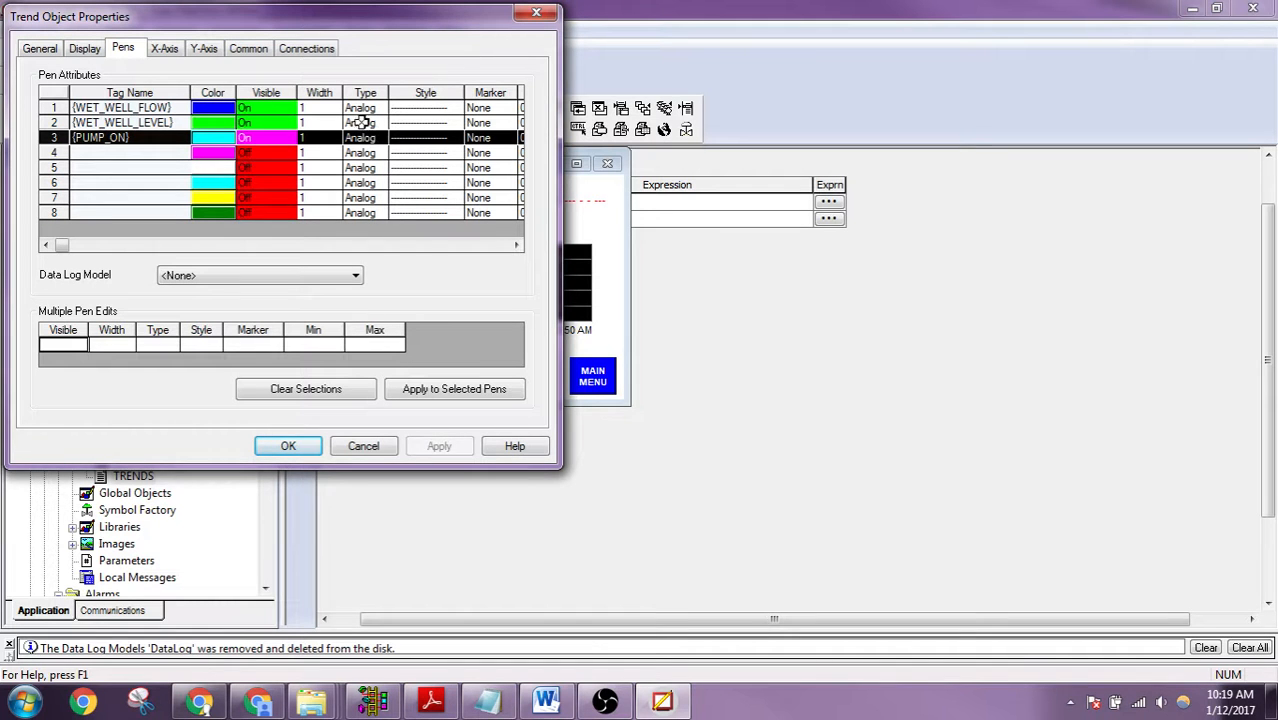
{"action": "left_click_drag", "start_coordinate": [362, 28], "coordinate": [1044, 85]}
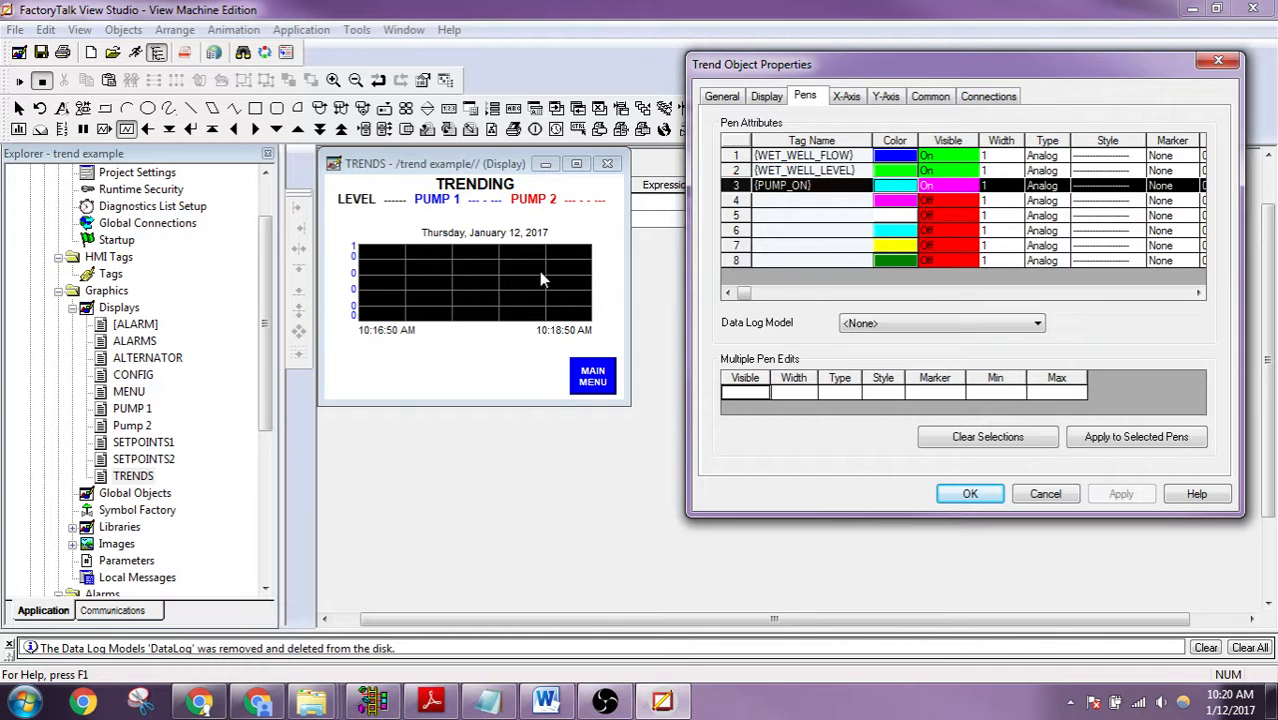
{"action": "left_click", "coordinate": [826, 296]}
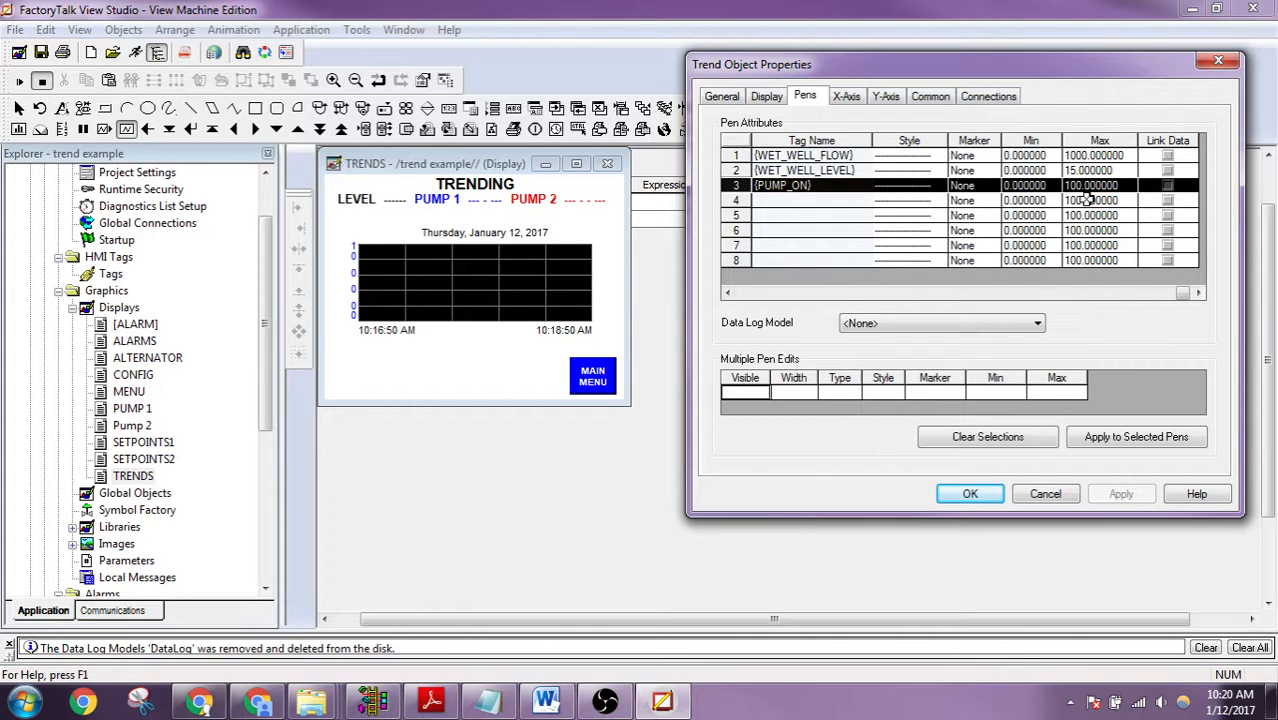
{"action": "left_click", "coordinate": [795, 293]}
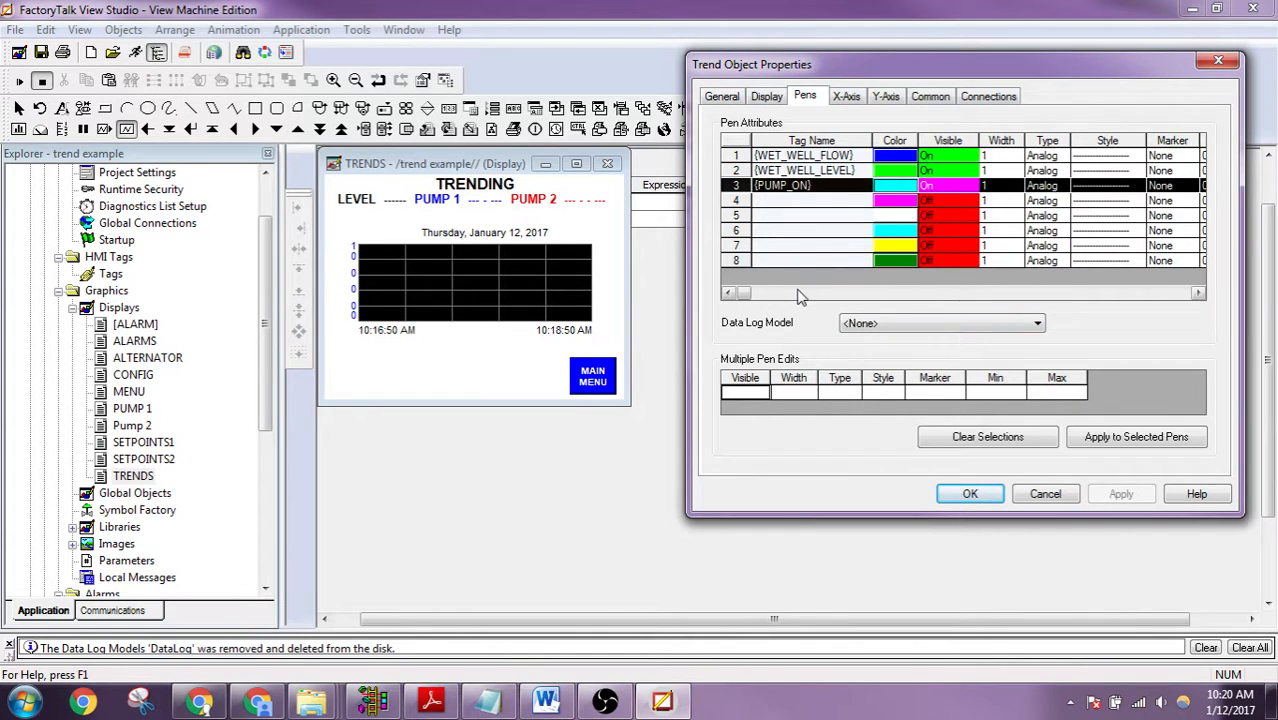
{"action": "left_click", "coordinate": [987, 296]}
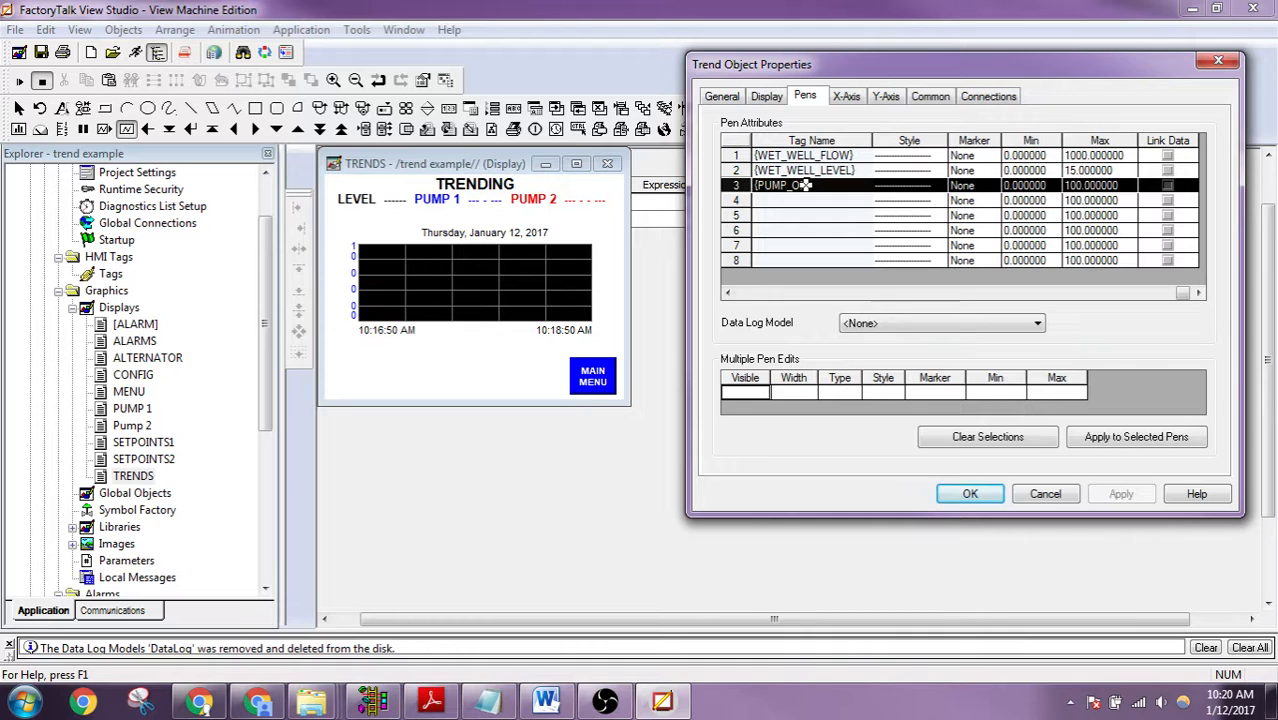
{"action": "left_click", "coordinate": [851, 288]}
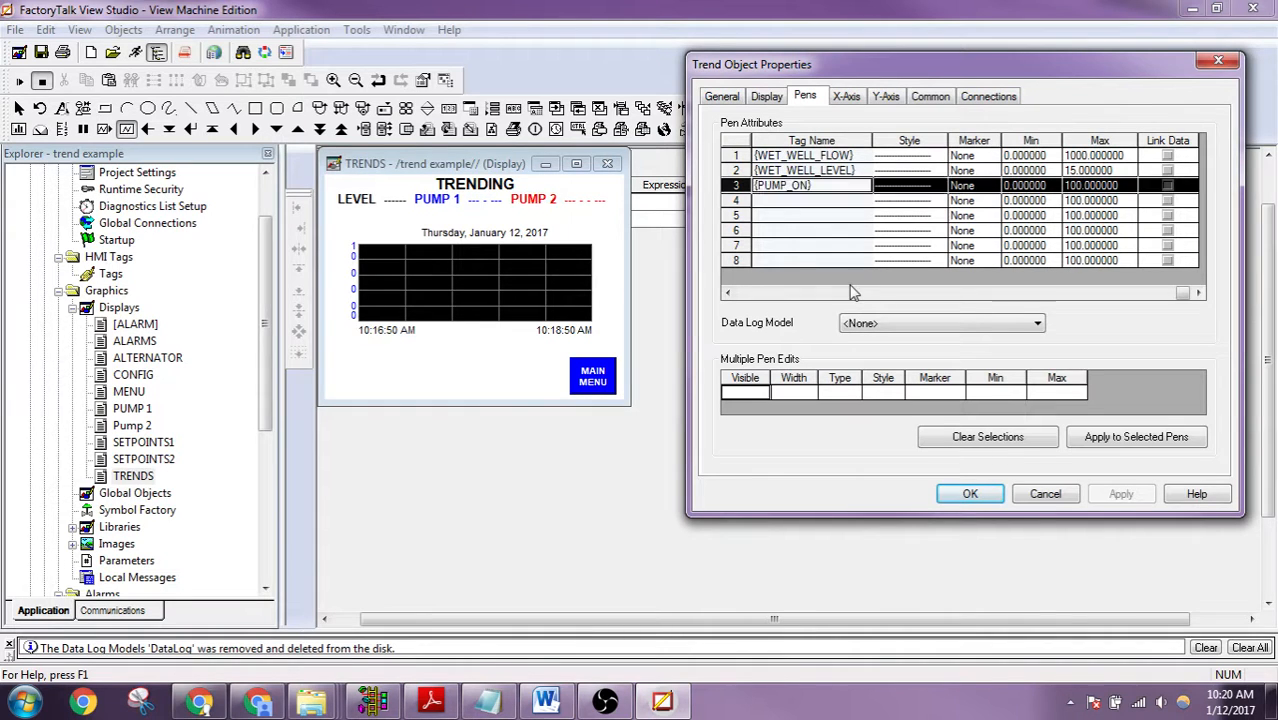
{"action": "left_click", "coordinate": [851, 292]}
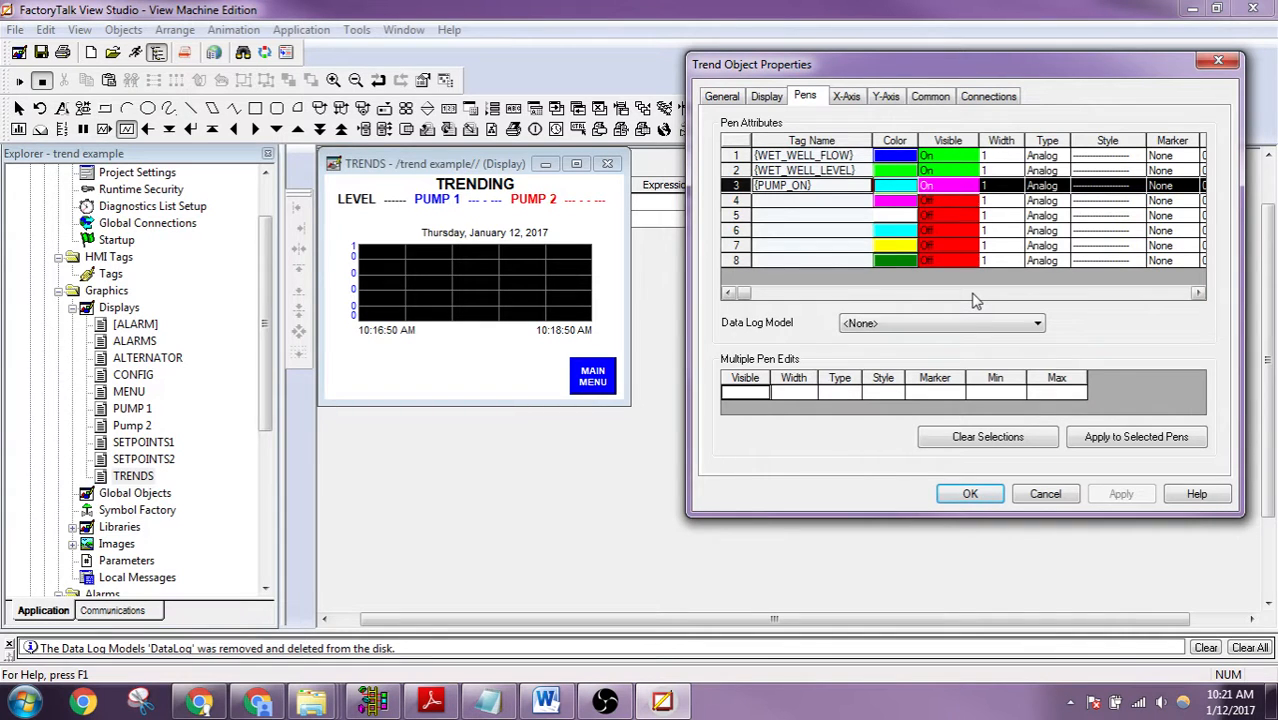
- Set the WET_WELL_FLOW pen's maximum to 10 and accept the trend object's properties
{"action": "left_click", "coordinate": [973, 294]}
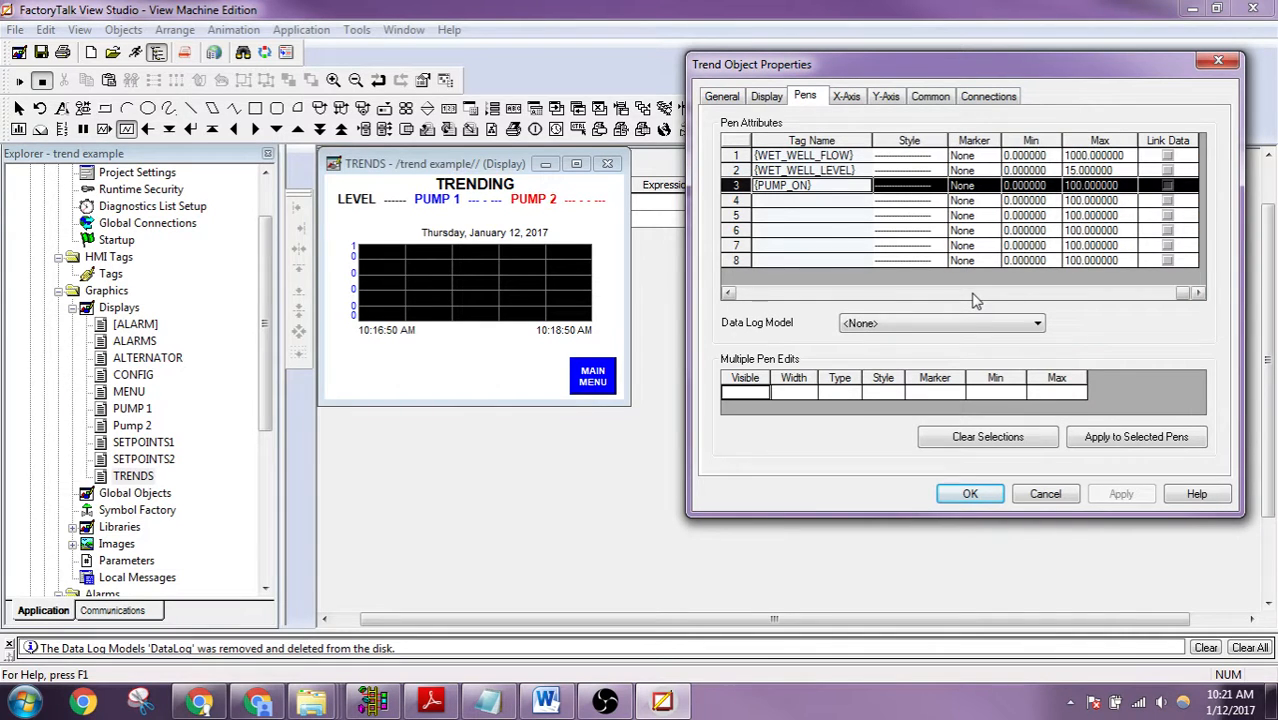
{"action": "left_click", "coordinate": [1094, 171]}
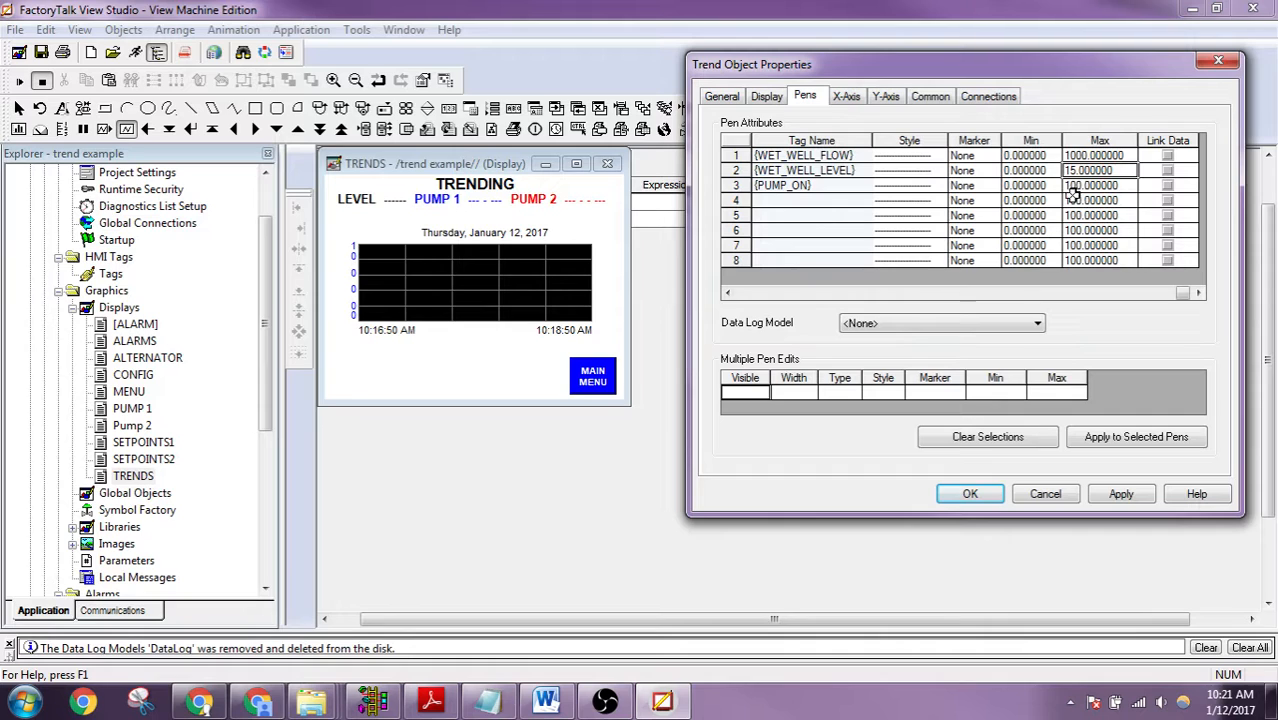
{"action": "left_click", "coordinate": [1090, 157]}
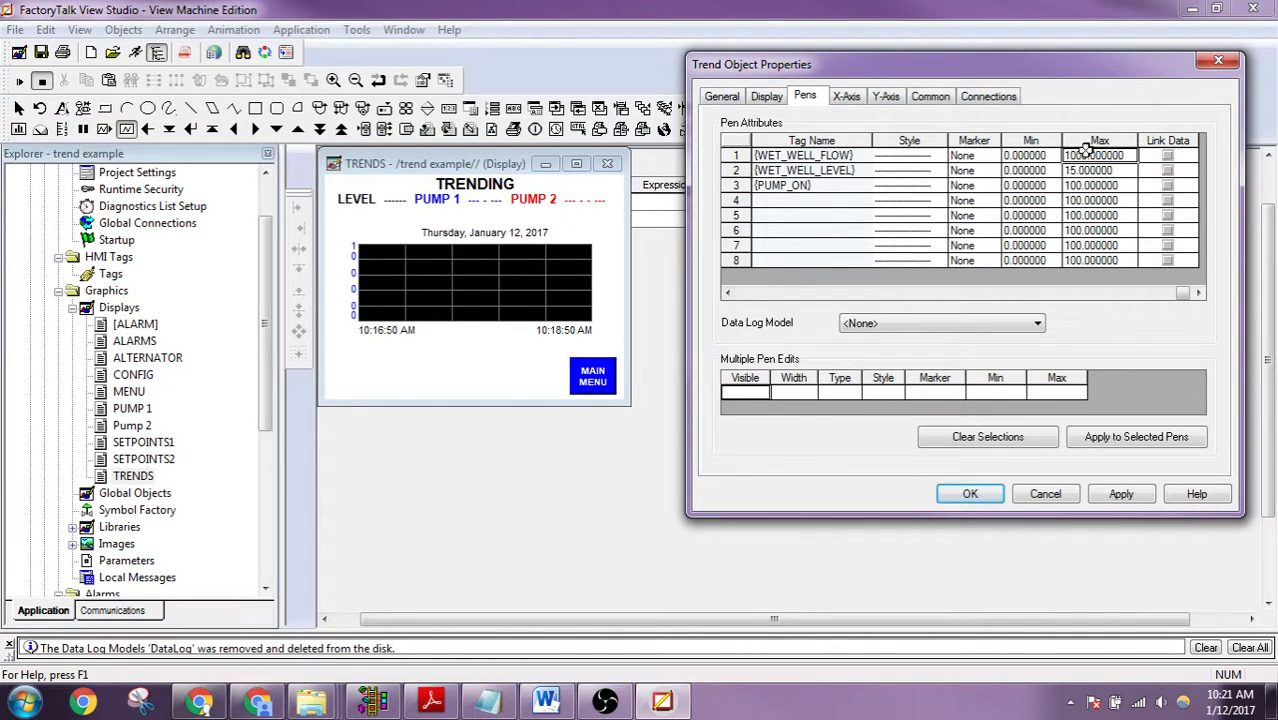
{"action": "type", "text": "10"}
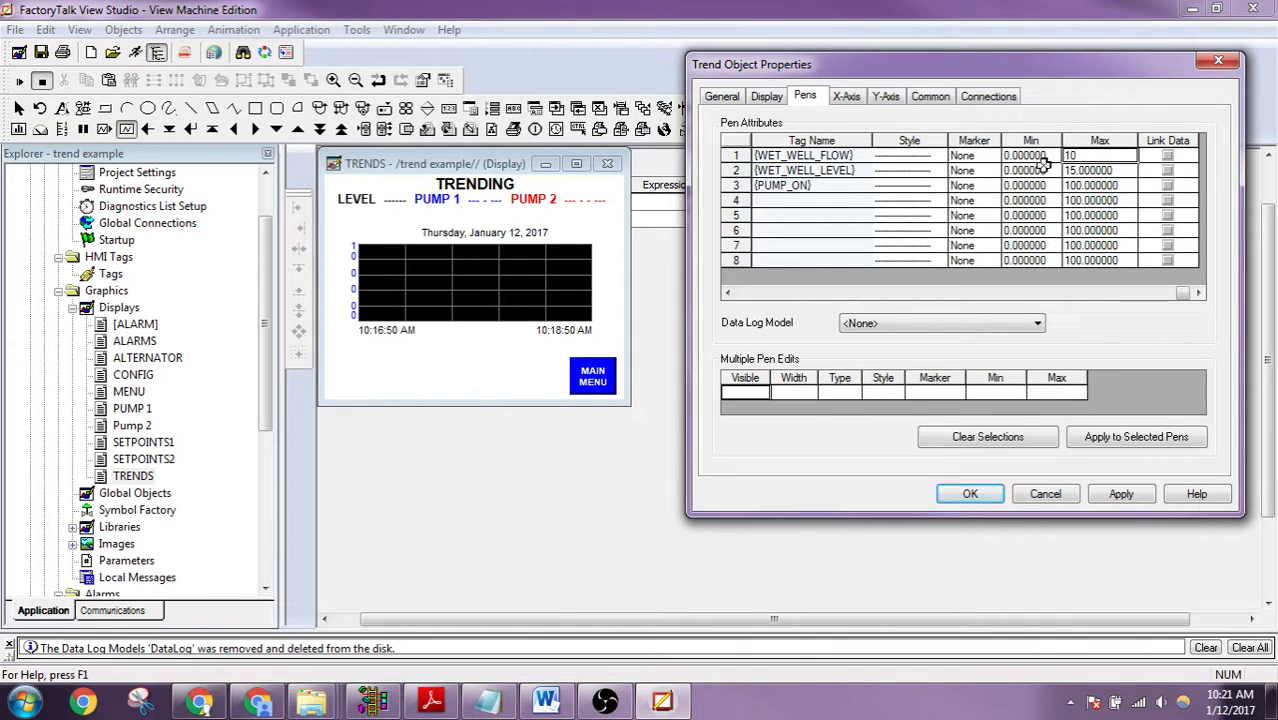
{"action": "left_click", "coordinate": [885, 293]}
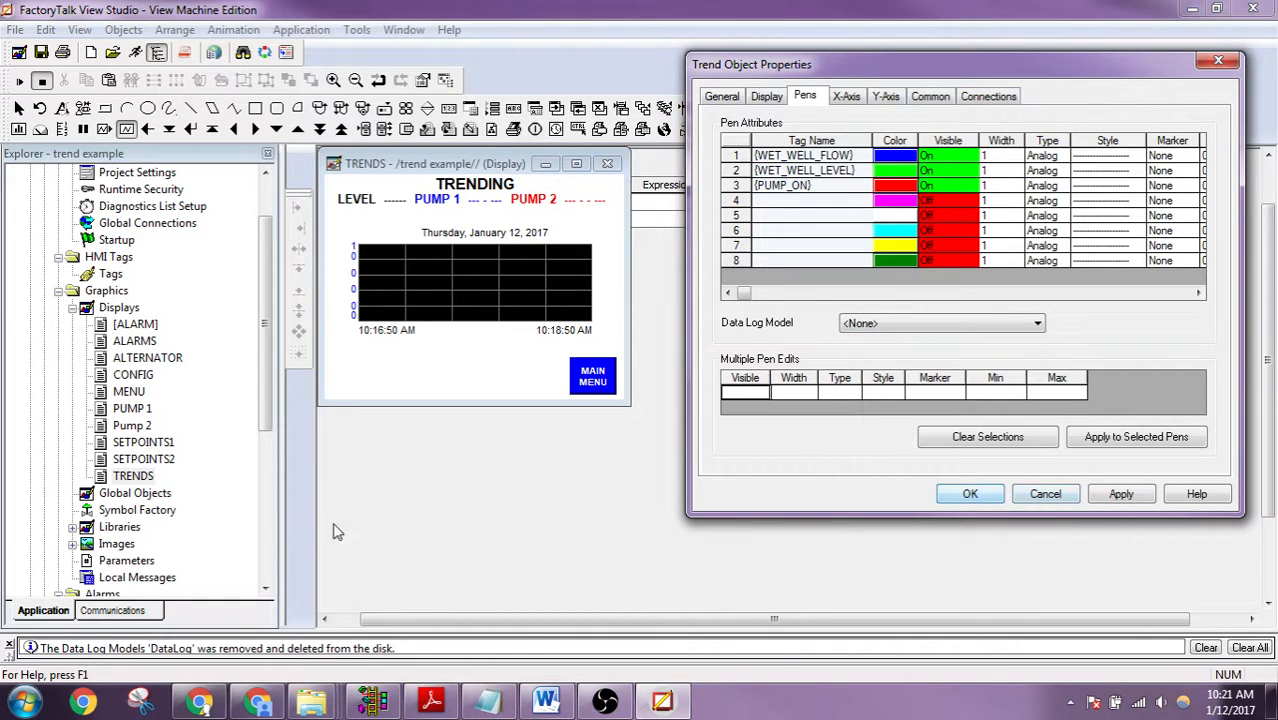
{"action": "left_click", "coordinate": [968, 494]}
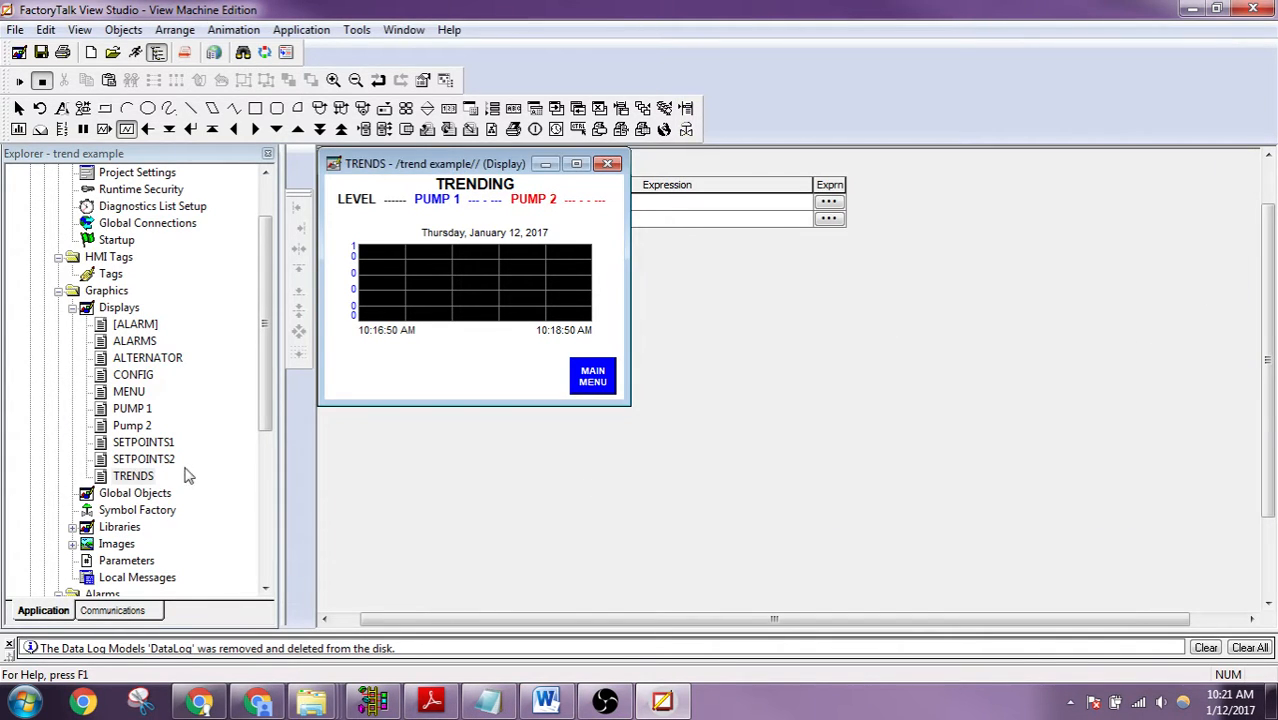
- Create a new data log model in the trend example application
{"action": "left_click", "coordinate": [140, 496]}
{"action": "scroll", "coordinate": [140, 506], "scroll_direction": "down", "scroll_amount": 5}
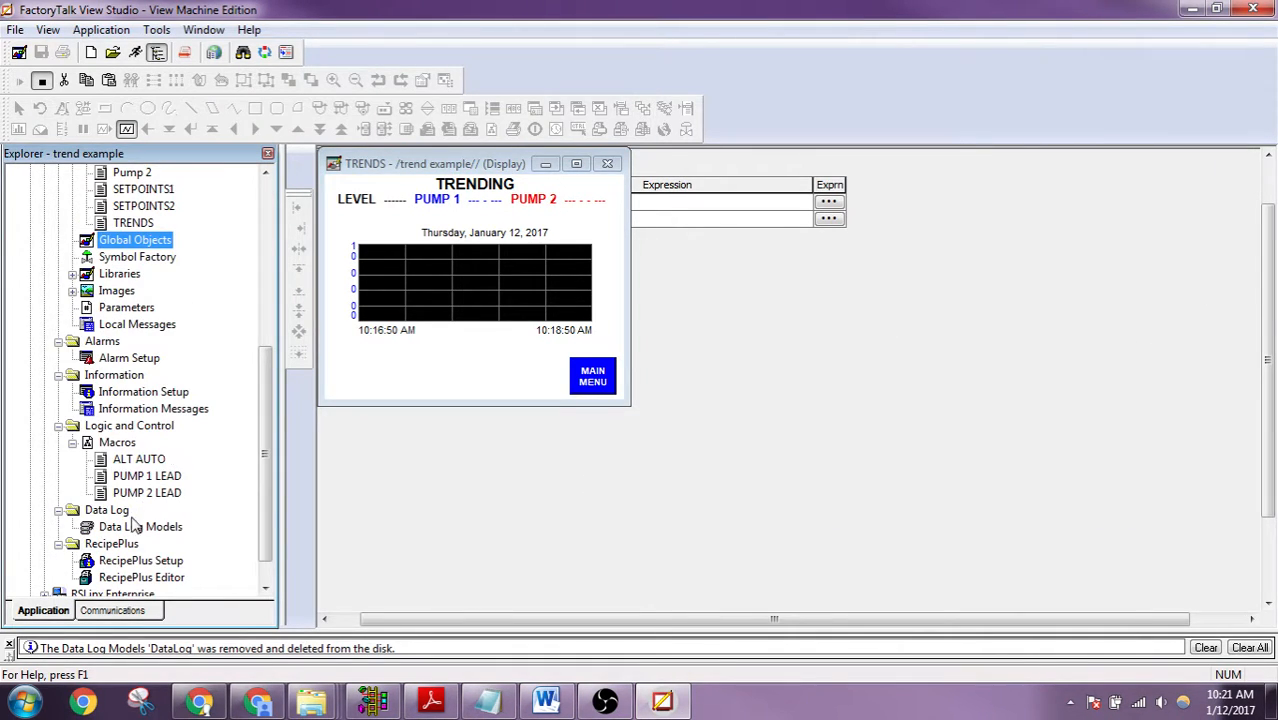
{"action": "left_click", "coordinate": [112, 530]}
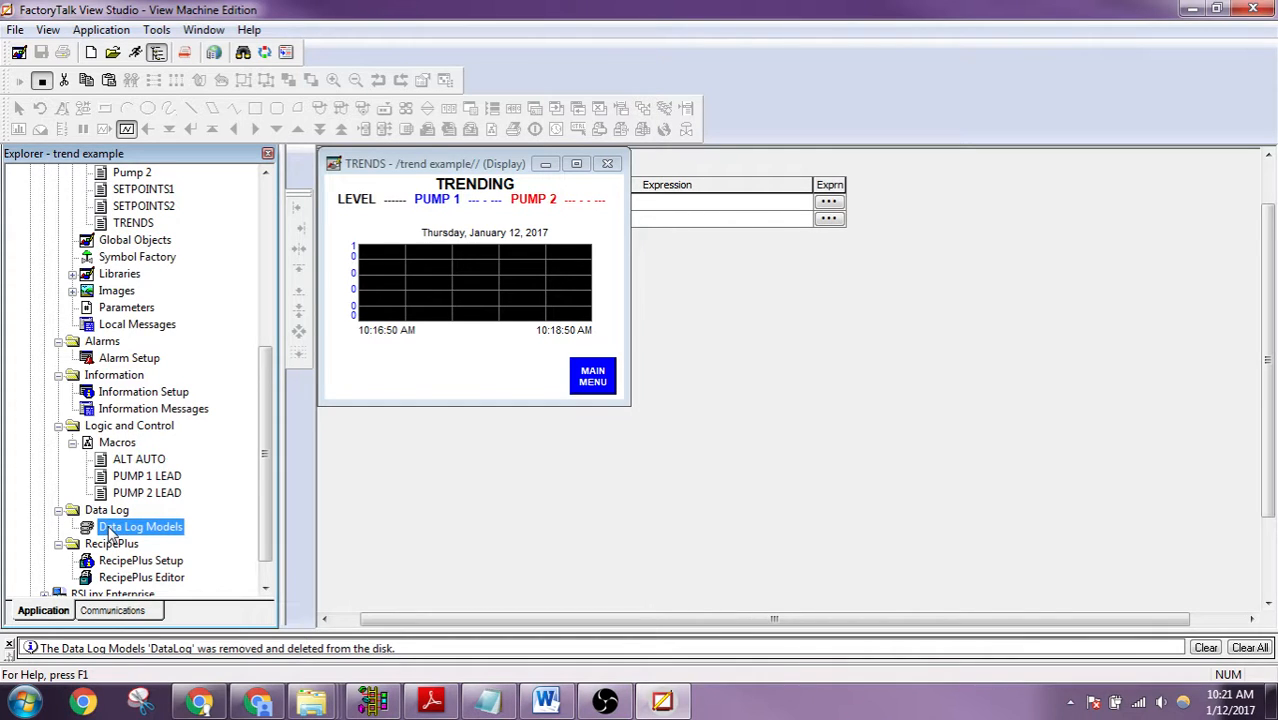
{"action": "right_click", "coordinate": [112, 530]}
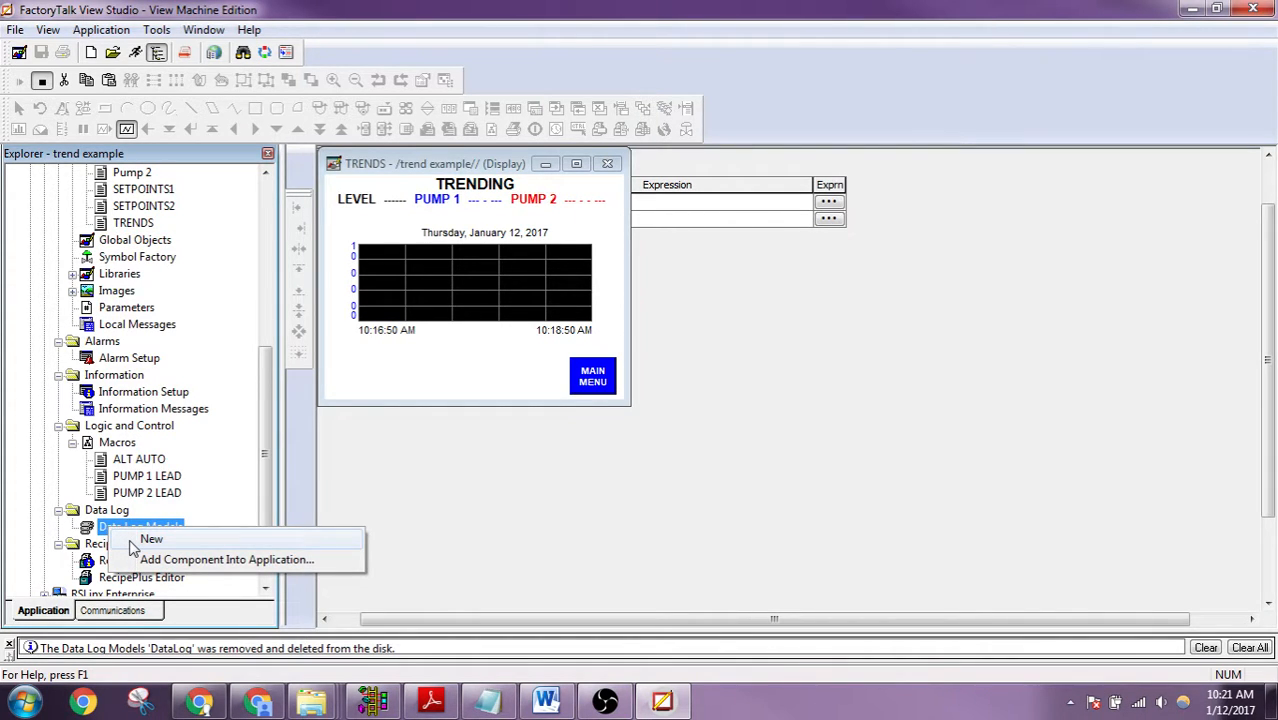
{"action": "left_click", "coordinate": [131, 543]}
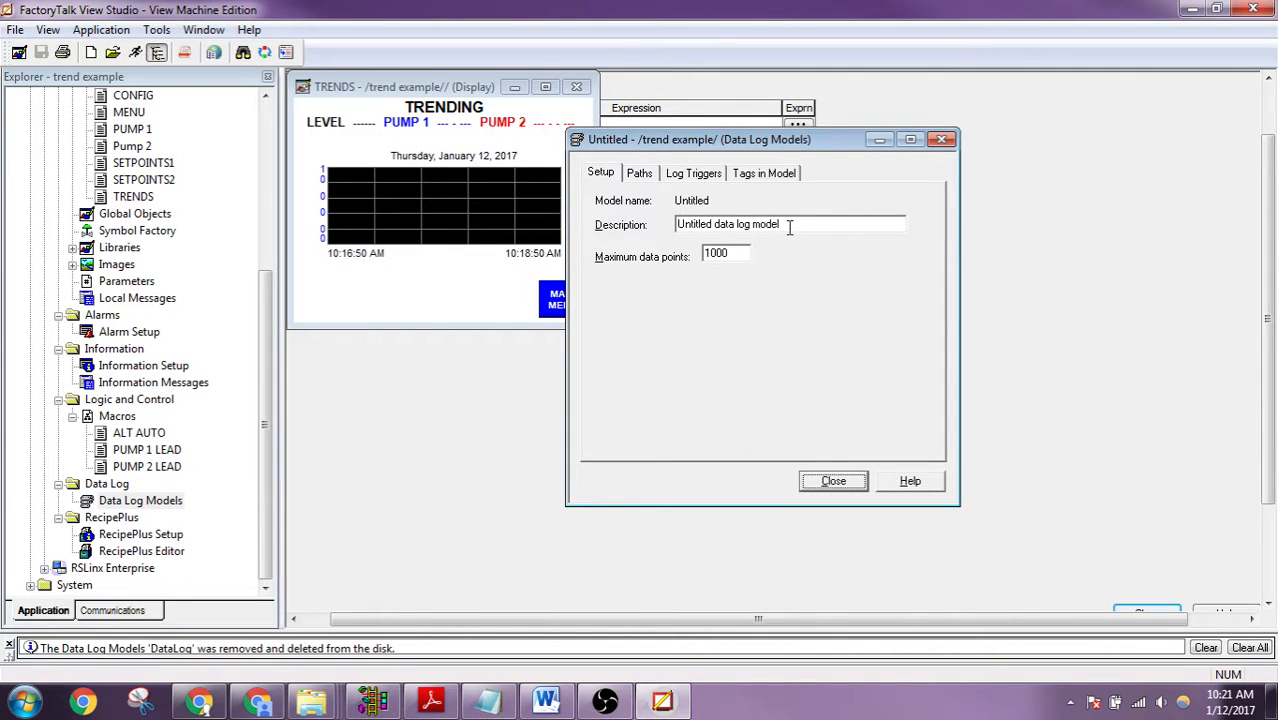
- Add the tags WET_WELL_FLOW, PUMP_ON and WET_WELL_LEVEL to the new data log model
{"action": "left_click", "coordinate": [740, 175]}
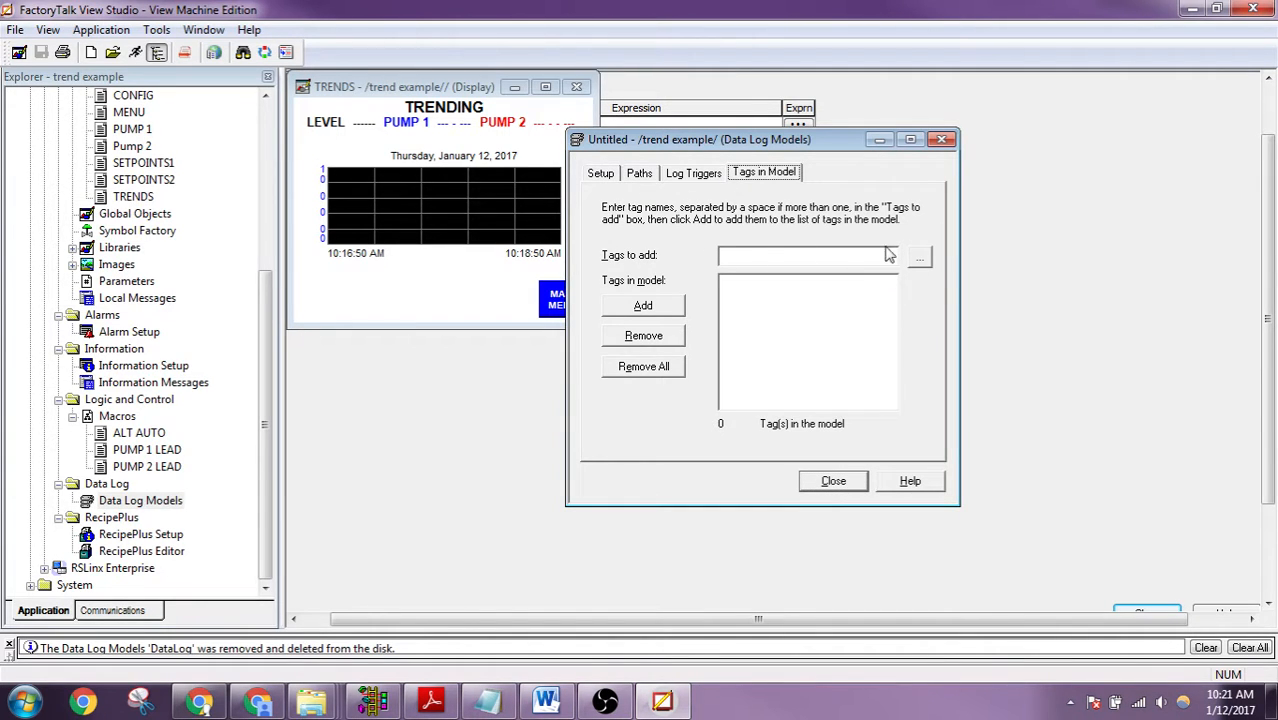
{"action": "left_click", "coordinate": [920, 260]}
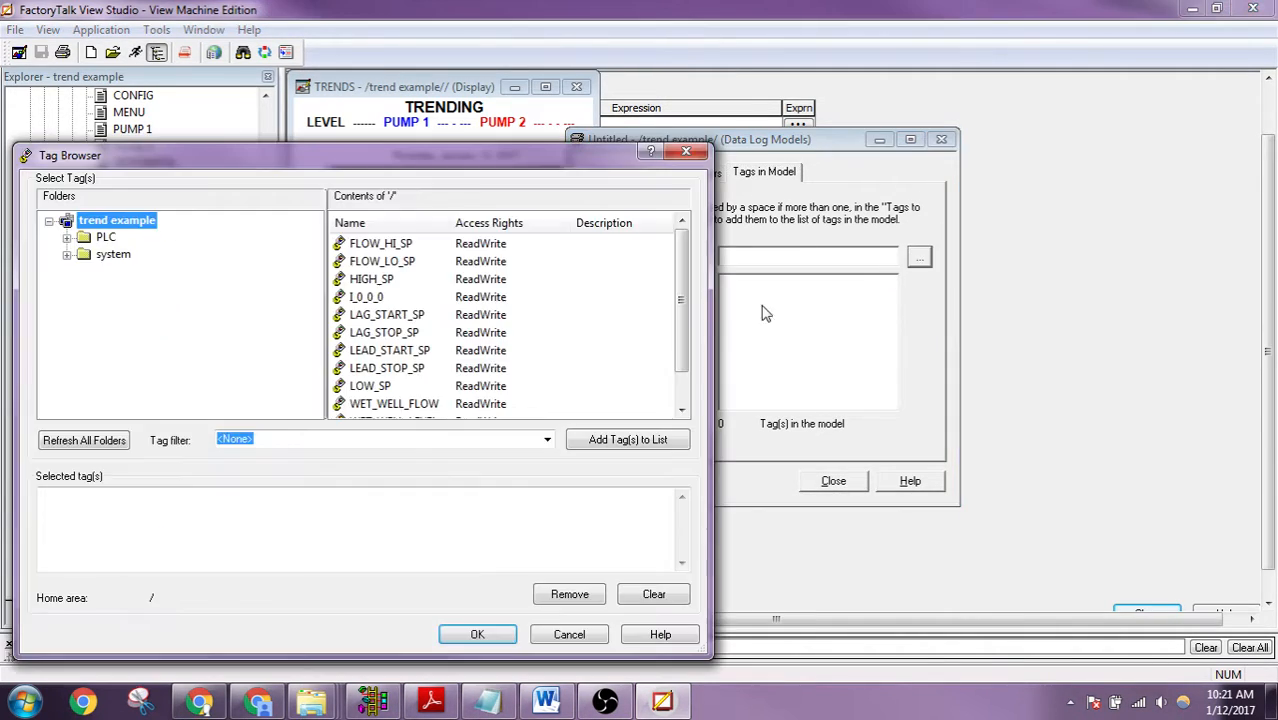
{"action": "left_click", "coordinate": [450, 371]}
{"action": "scroll", "coordinate": [450, 371], "scroll_direction": "down", "scroll_amount": 1}
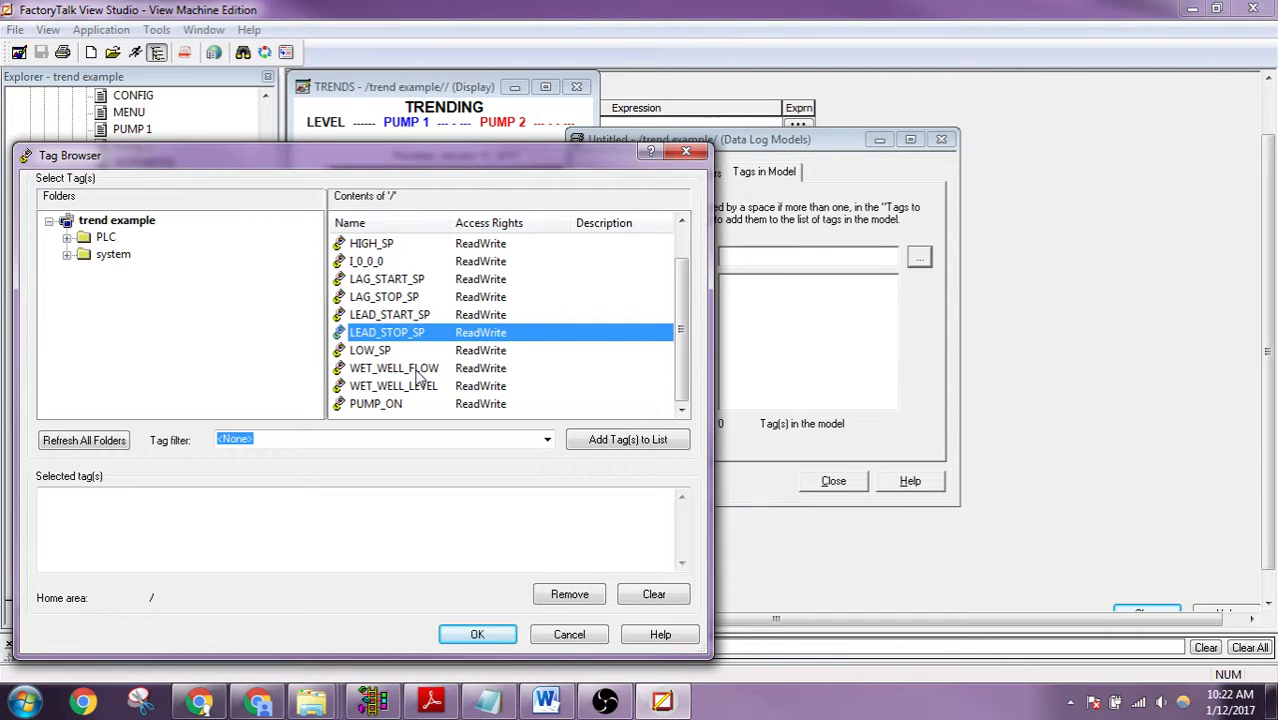
{"action": "left_click", "coordinate": [420, 372]}
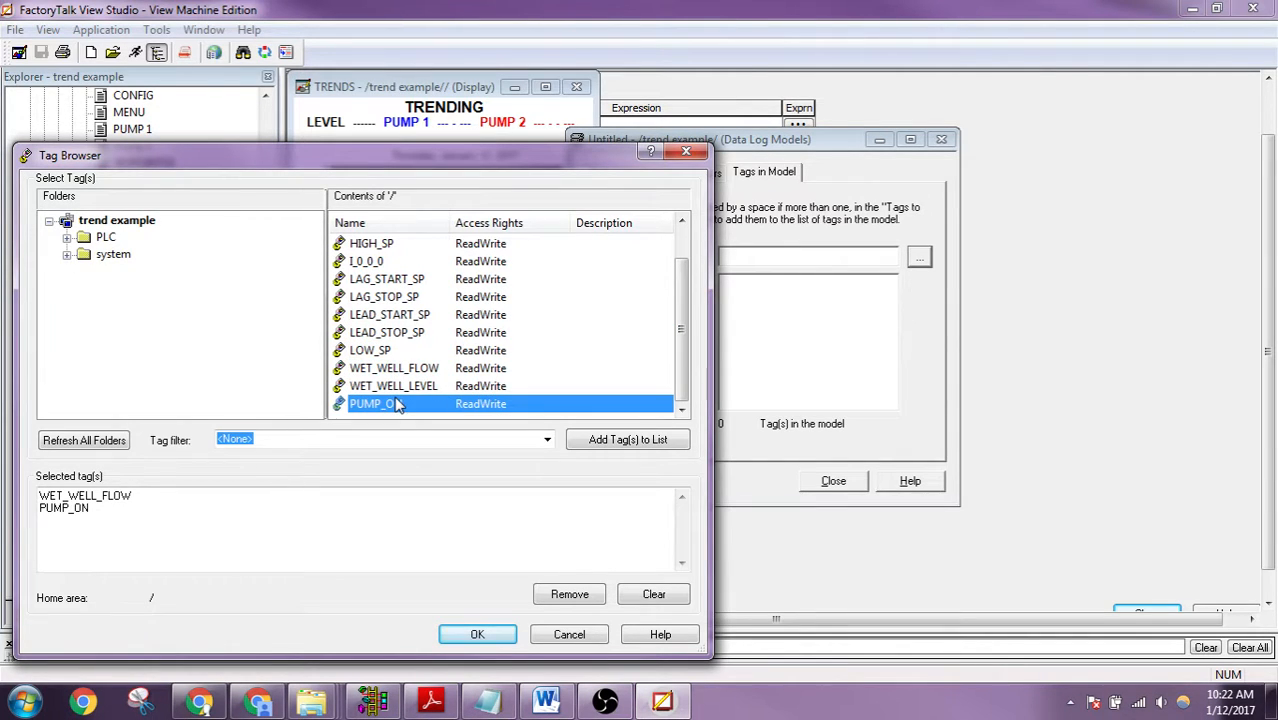
{"action": "left_click", "coordinate": [397, 386]}
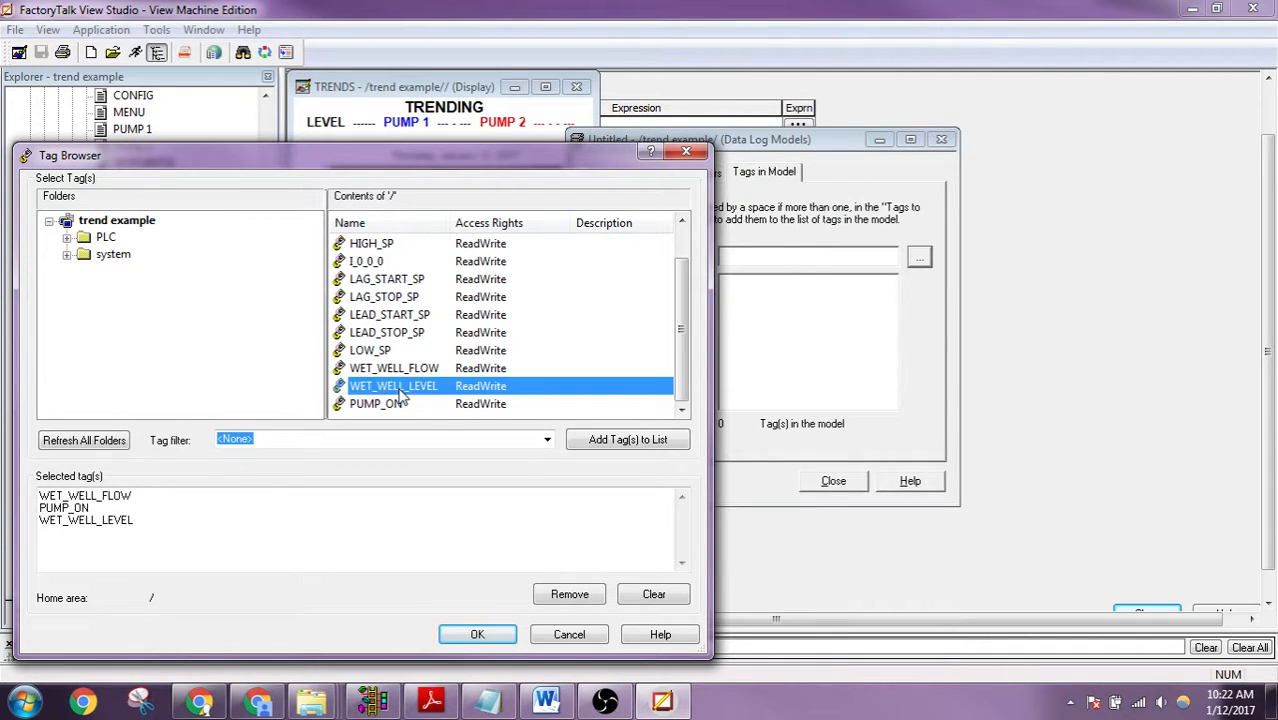
{"action": "left_click", "coordinate": [478, 635]}
{"action": "left_click", "coordinate": [645, 310]}
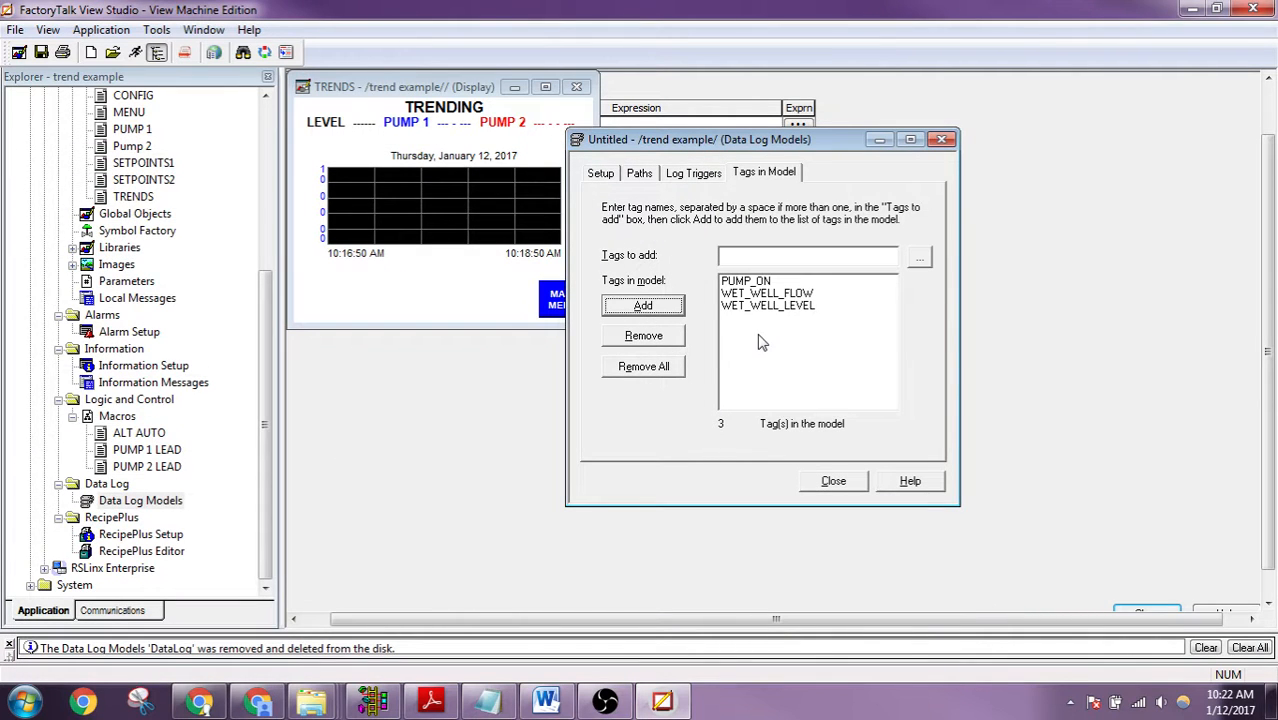
- Close the data log model and save it under the name "log"
{"action": "left_click", "coordinate": [829, 484]}
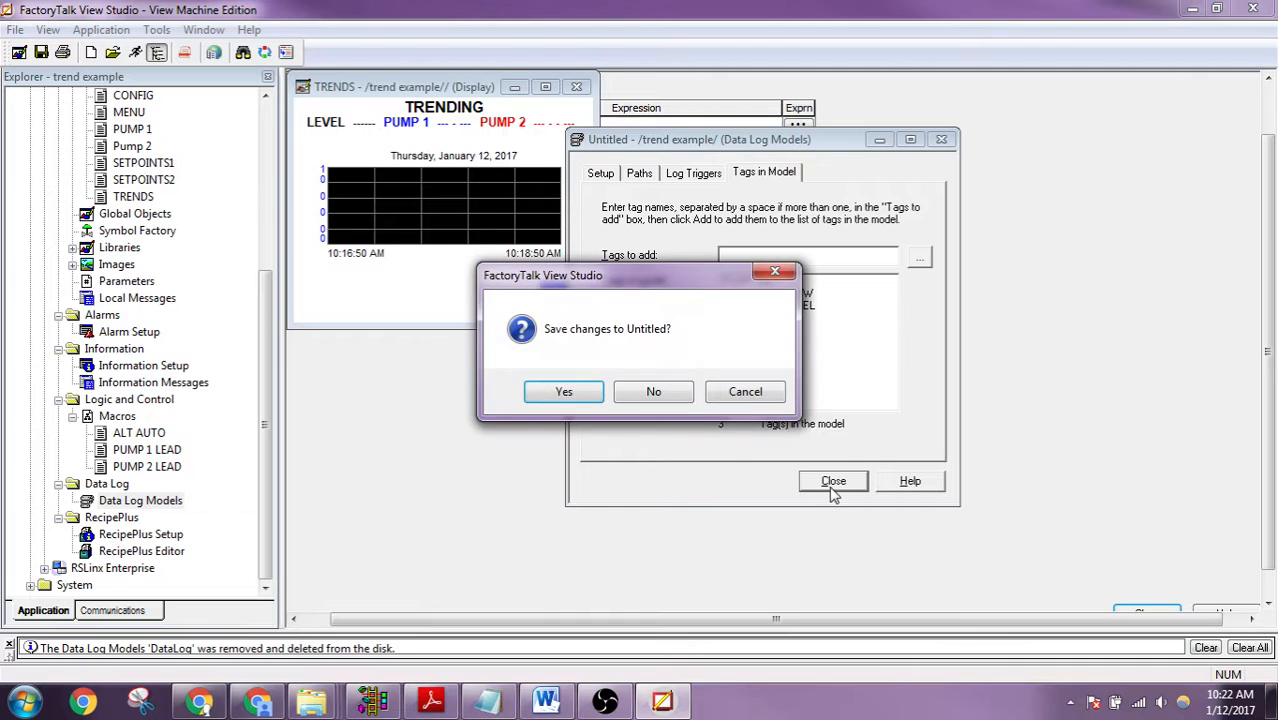
{"action": "left_click", "coordinate": [589, 396]}
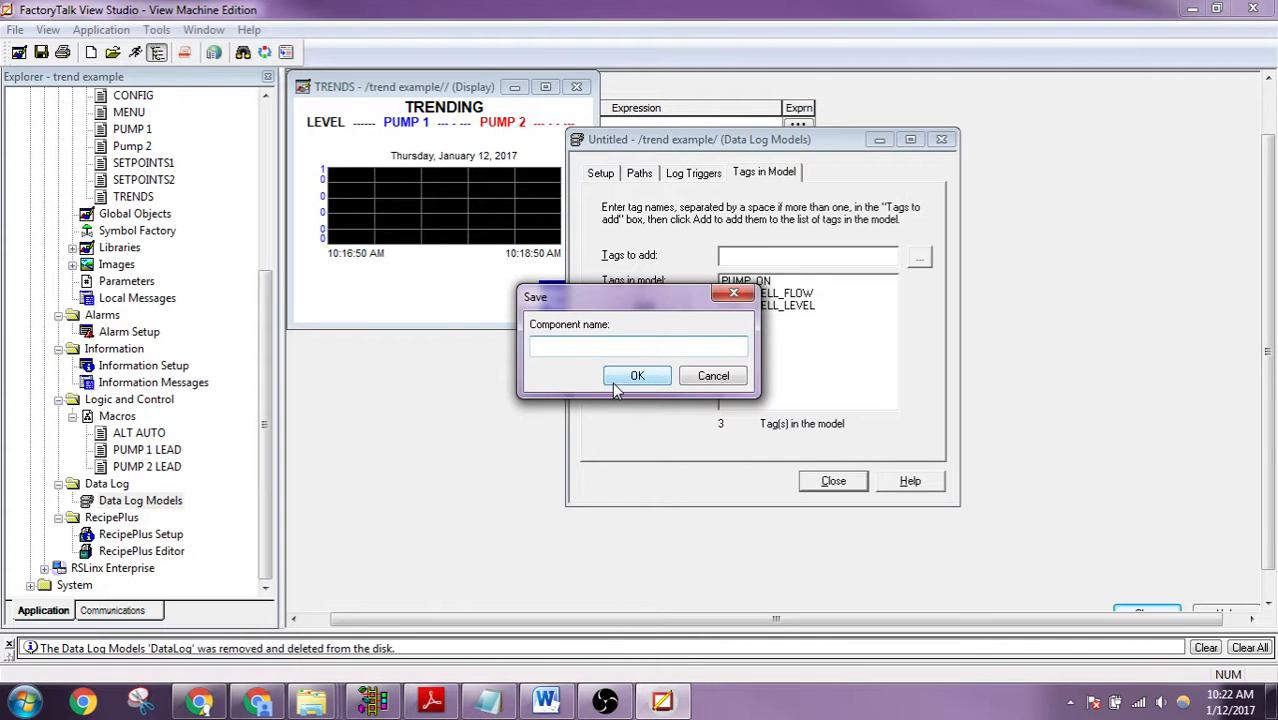
{"action": "type", "text": "log"}
{"action": "left_click", "coordinate": [613, 383]}
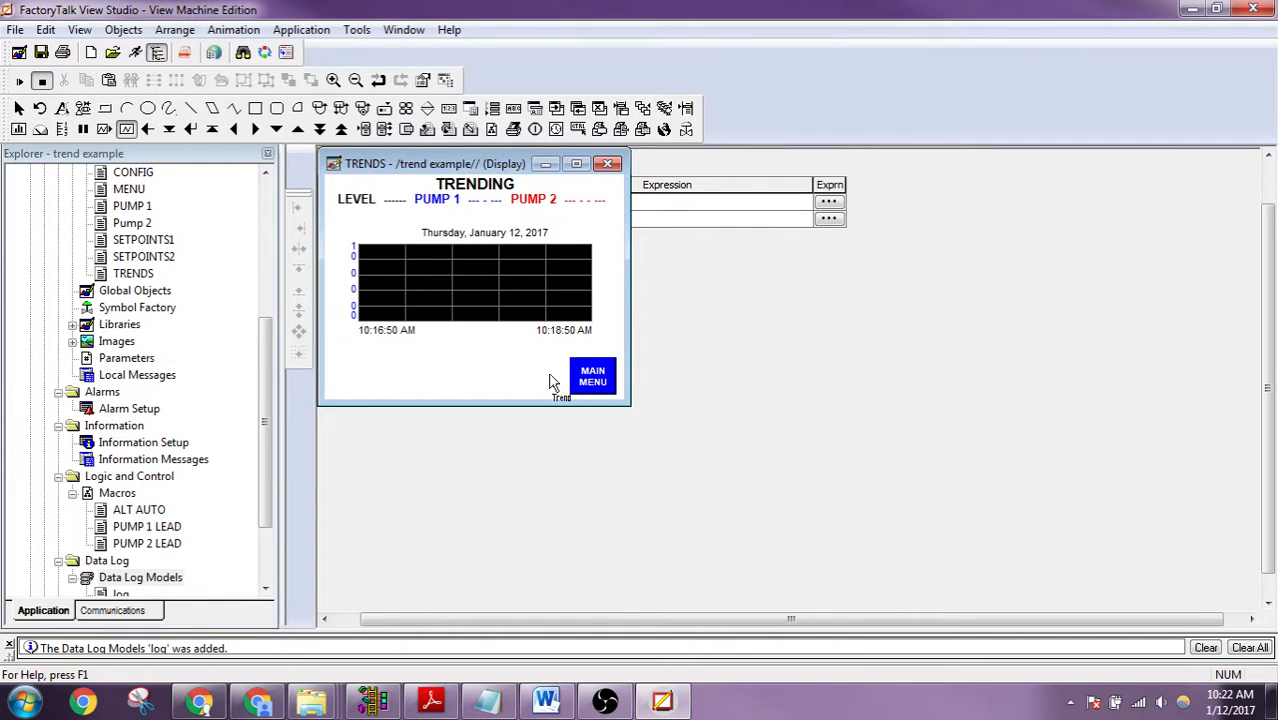
- Assign the data log model "log" to the trend object's pens and accept its properties
{"action": "double_click", "coordinate": [487, 309]}
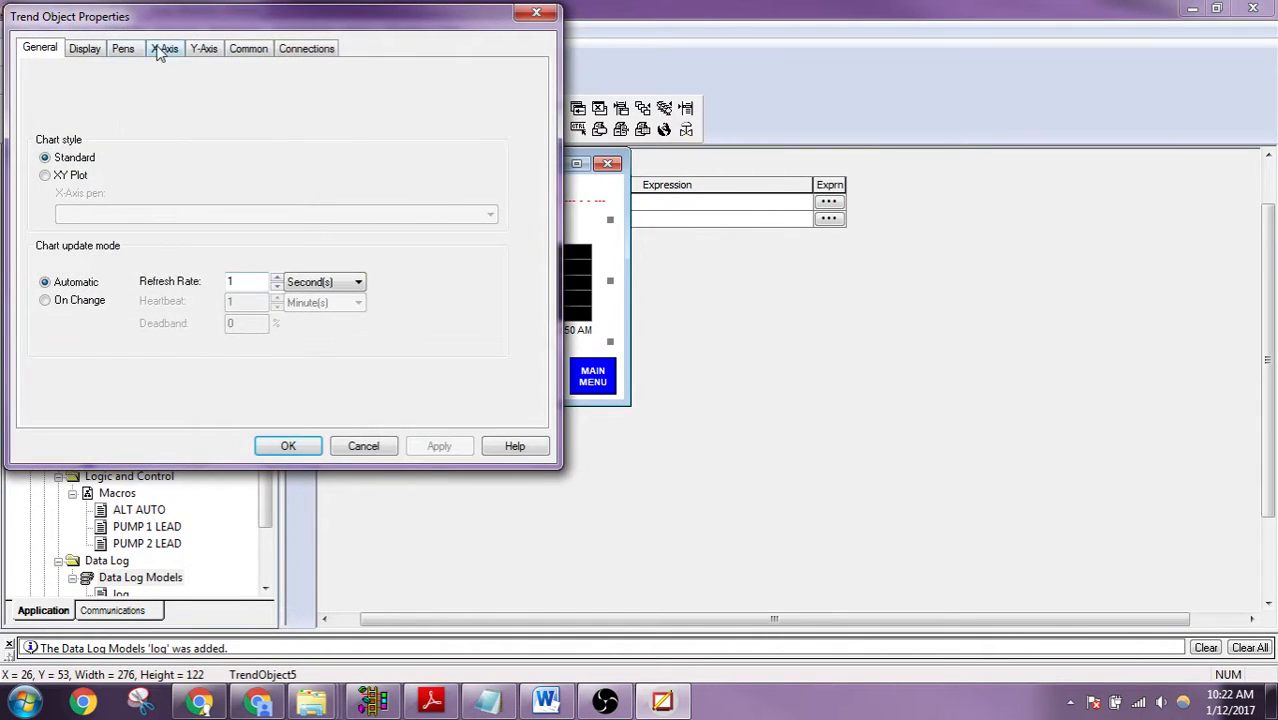
{"action": "left_click", "coordinate": [123, 50]}
{"action": "left_click", "coordinate": [228, 275]}
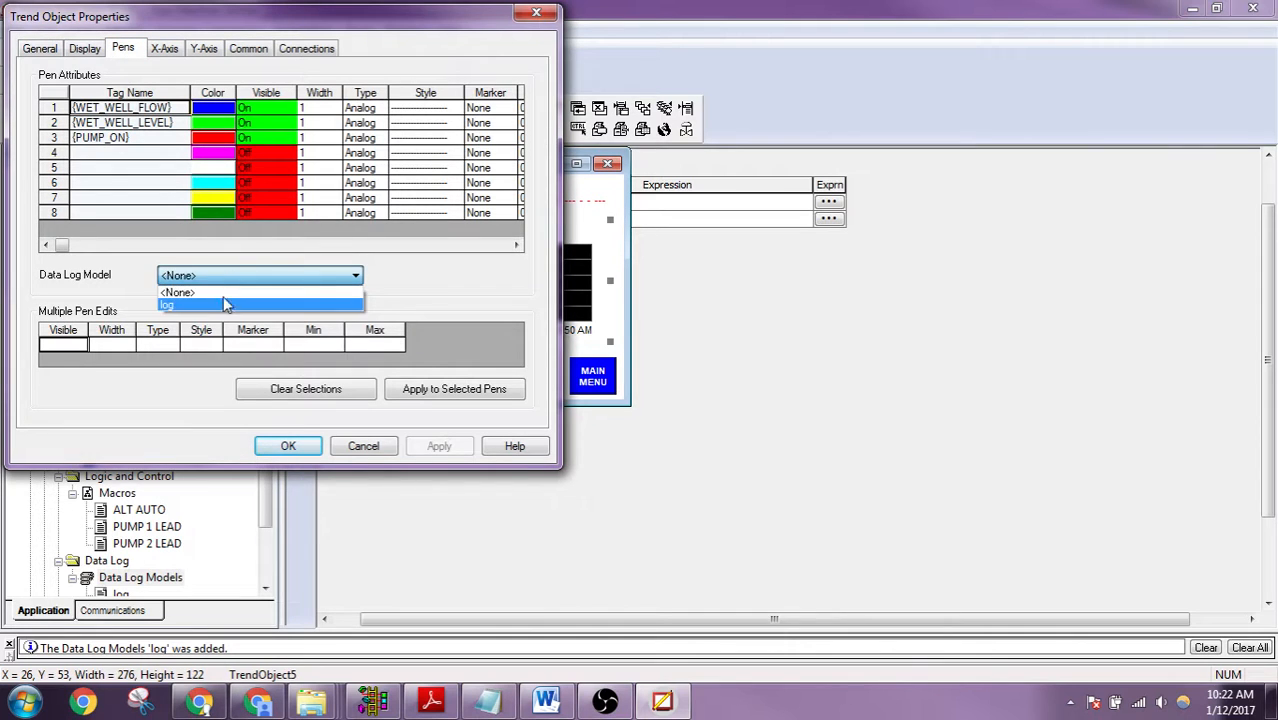
{"action": "left_click", "coordinate": [222, 301]}
{"action": "left_click", "coordinate": [430, 449]}
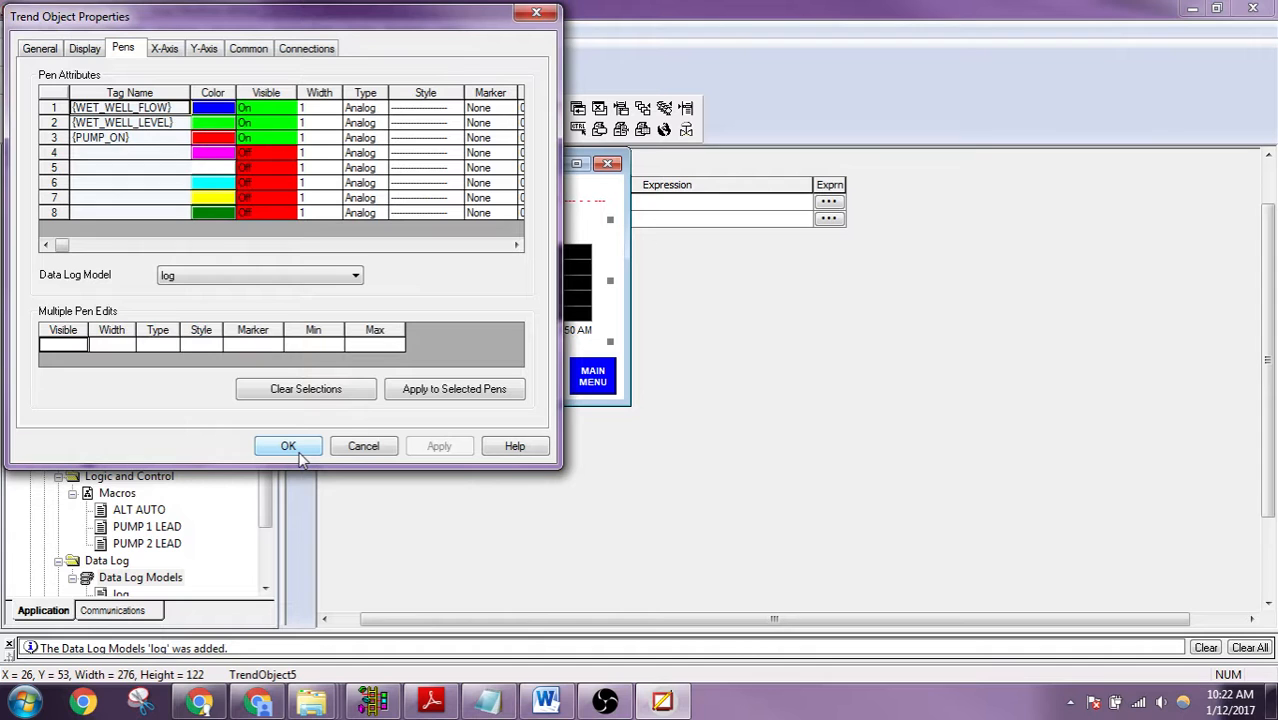
{"action": "left_click", "coordinate": [299, 452]}
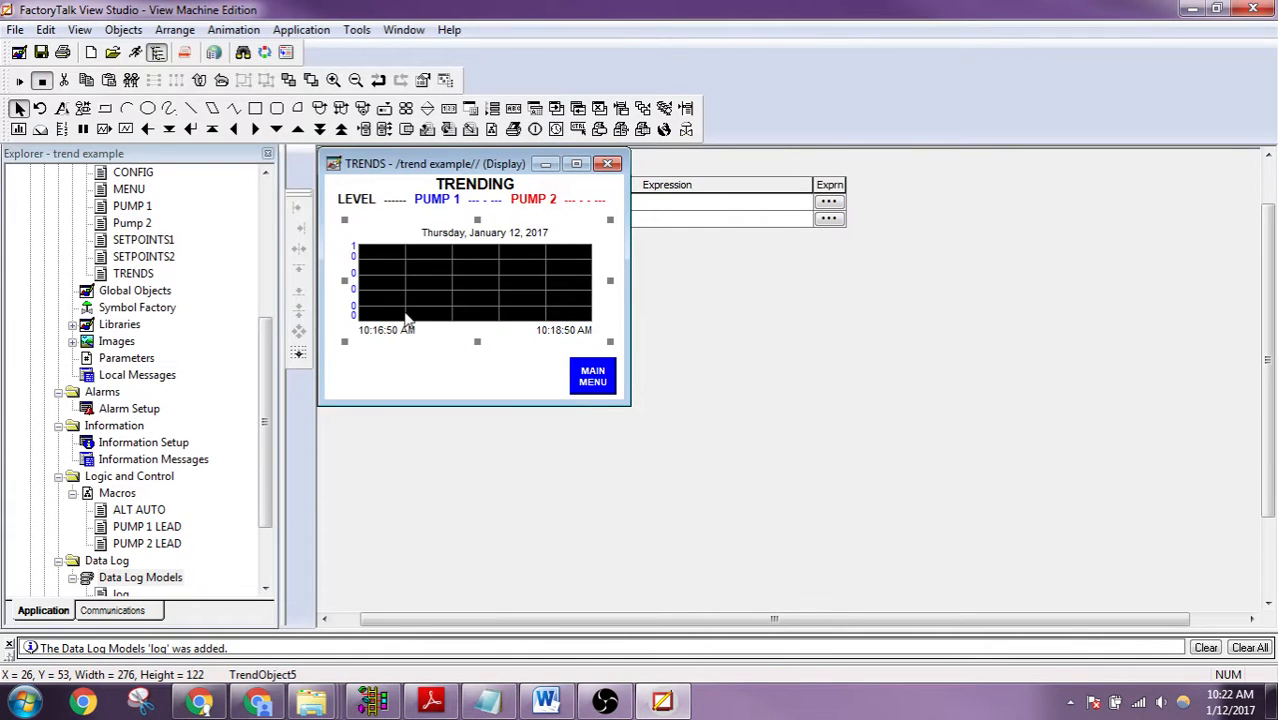
- Examine the trend object's pen connections and locate the "log" data log model in the application tree
{"action": "double_click", "coordinate": [406, 318]}
{"action": "left_click", "coordinate": [305, 49]}
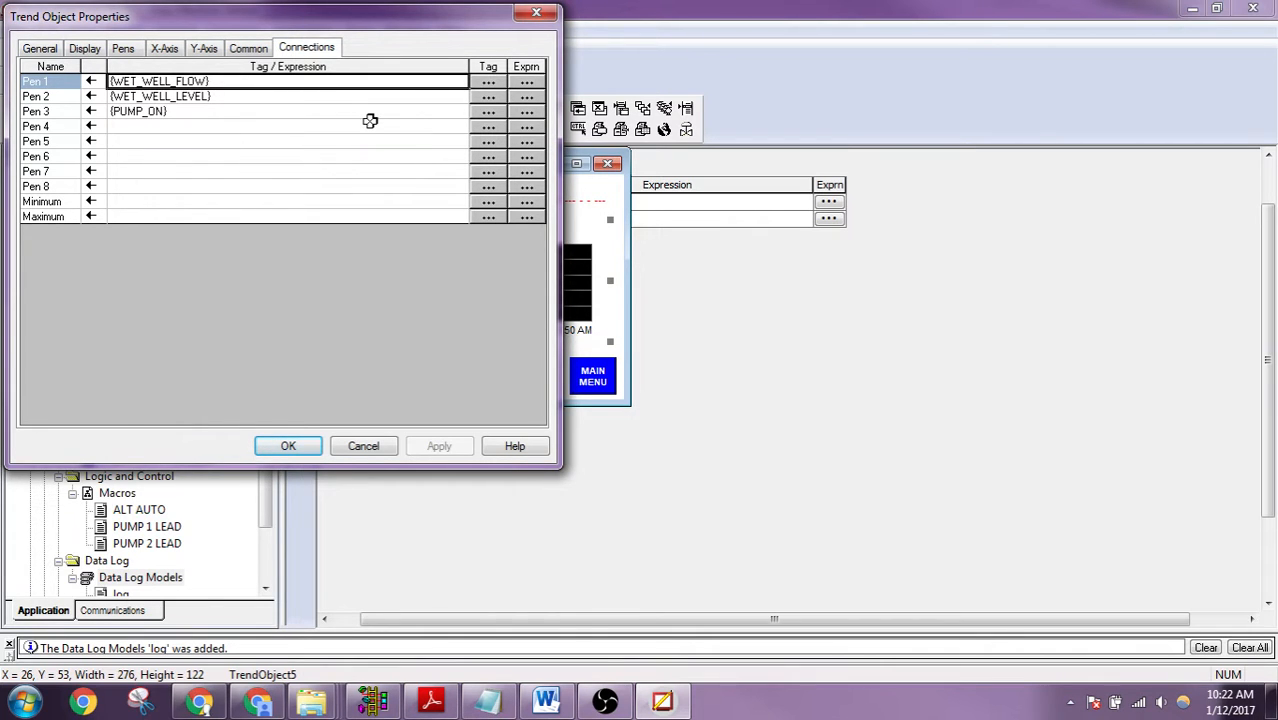
{"action": "left_click", "coordinate": [288, 446]}
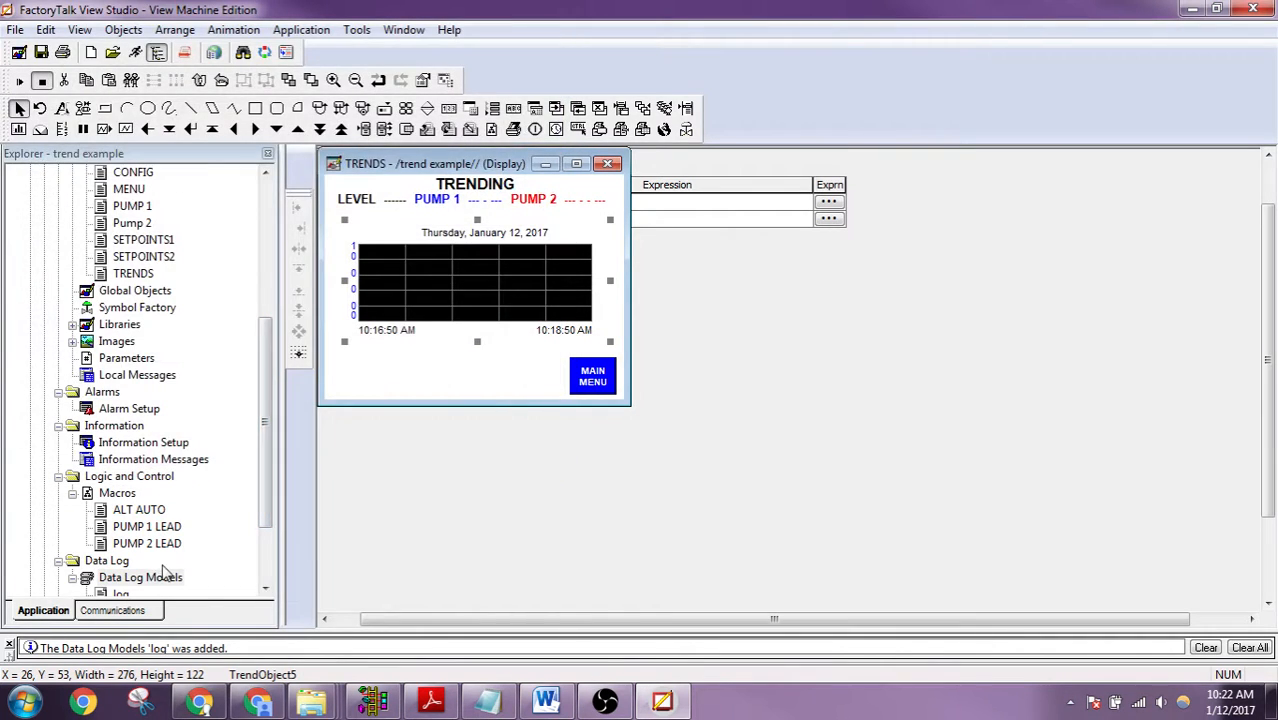
{"action": "left_click", "coordinate": [150, 577]}
{"action": "scroll", "coordinate": [150, 570], "scroll_direction": "down", "scroll_amount": 2}
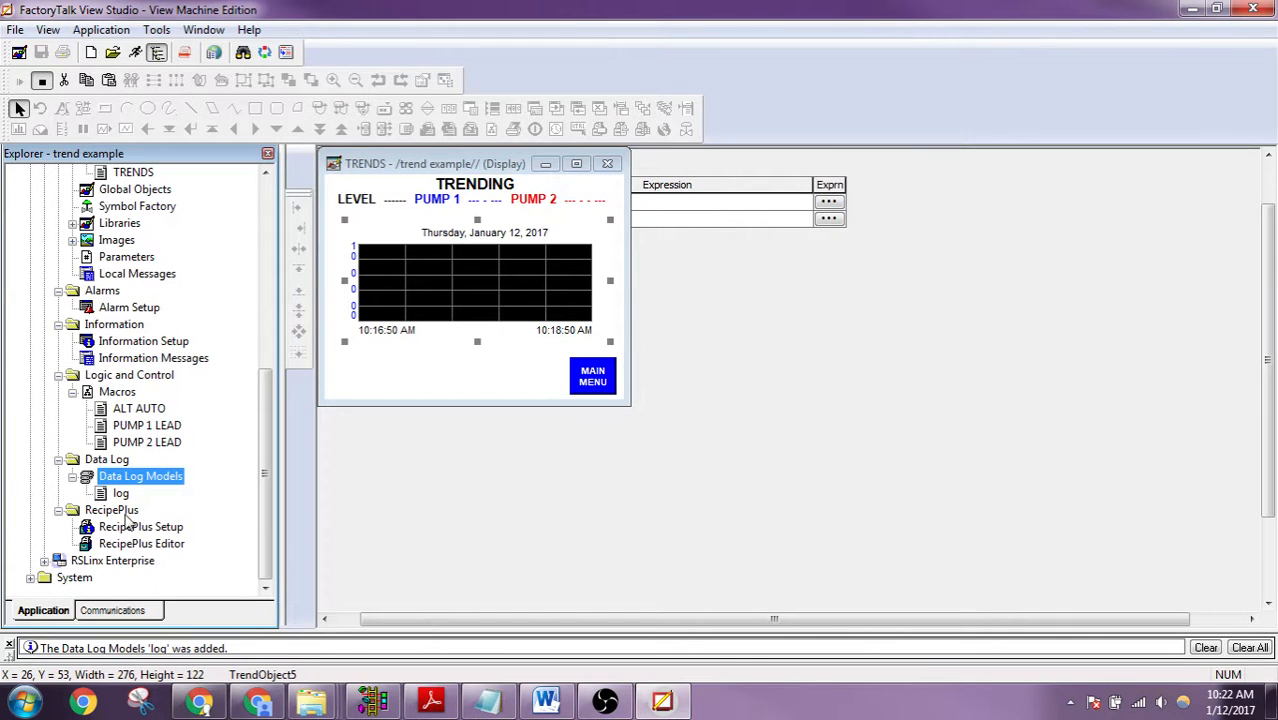
{"action": "double_click", "coordinate": [376, 286]}
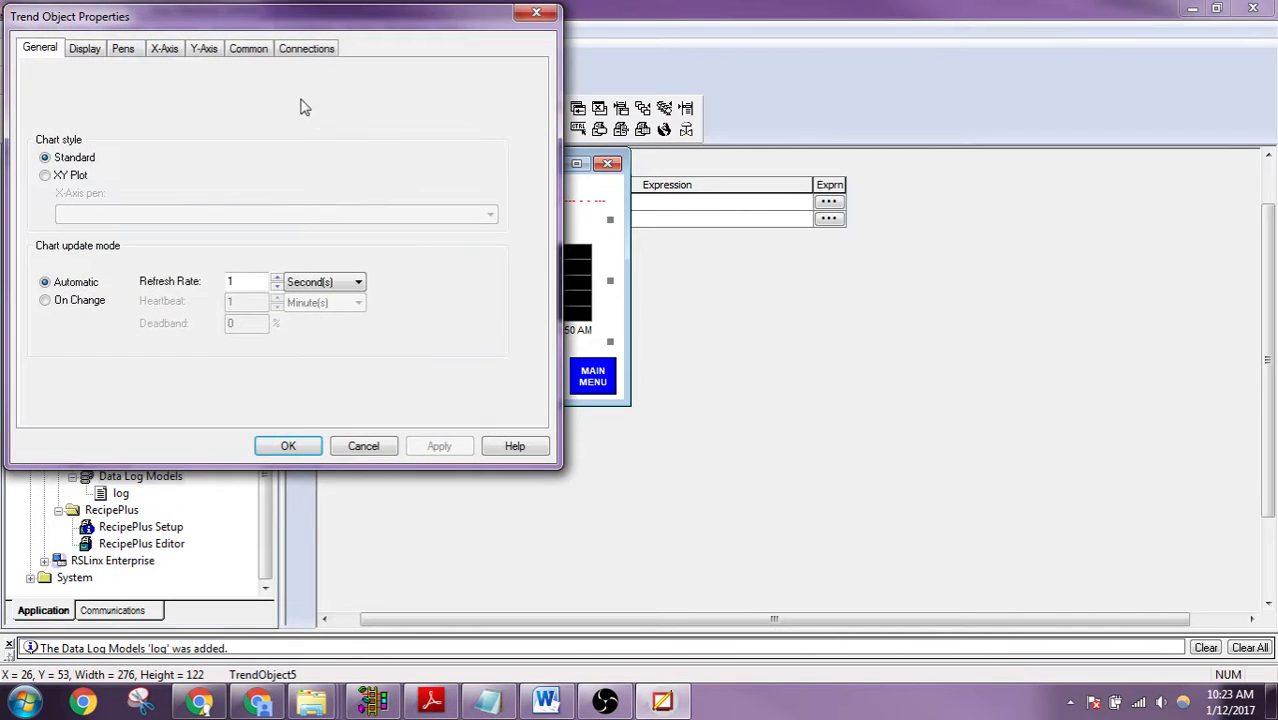
{"action": "left_click", "coordinate": [306, 50]}
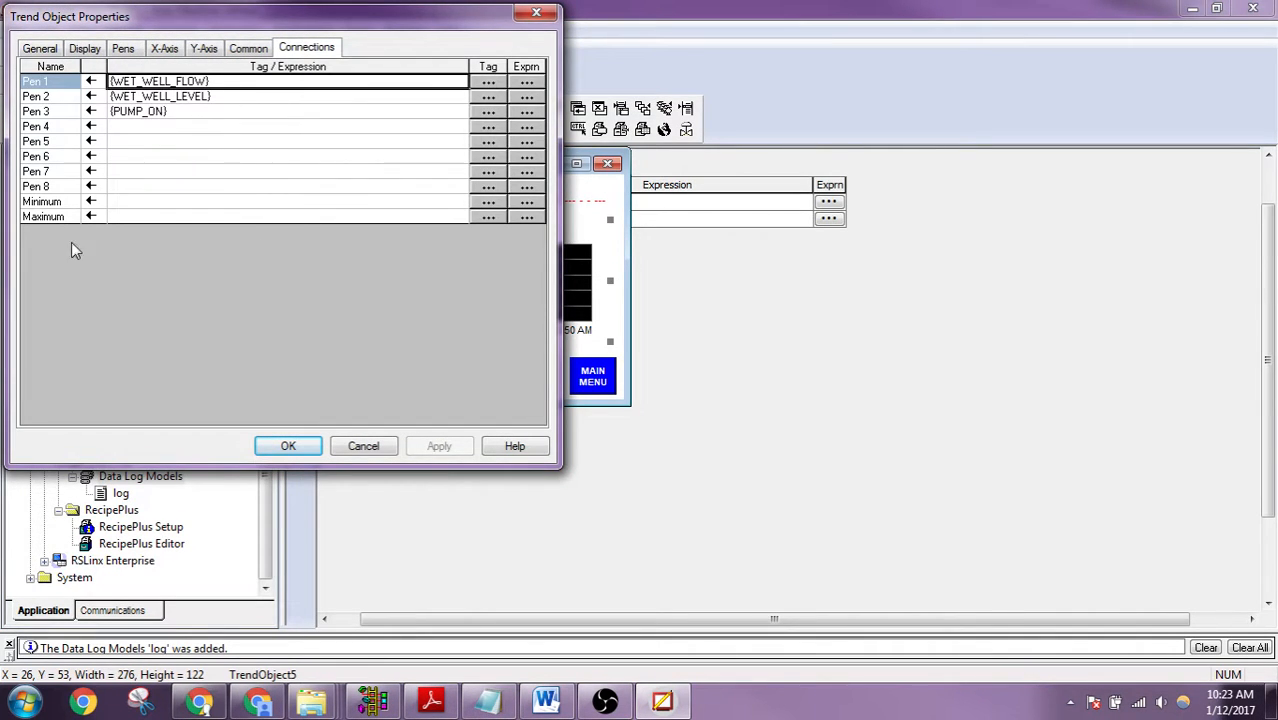
{"action": "left_click", "coordinate": [283, 445]}
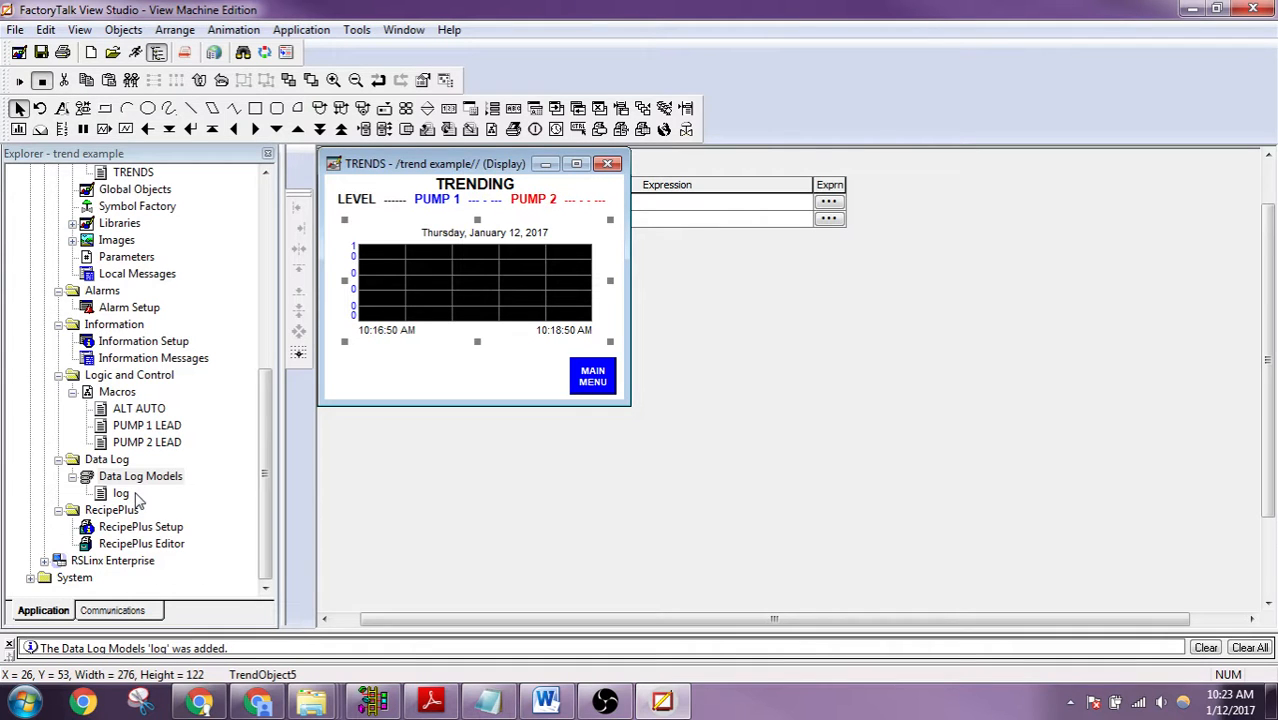
{"action": "left_click", "coordinate": [128, 378]}
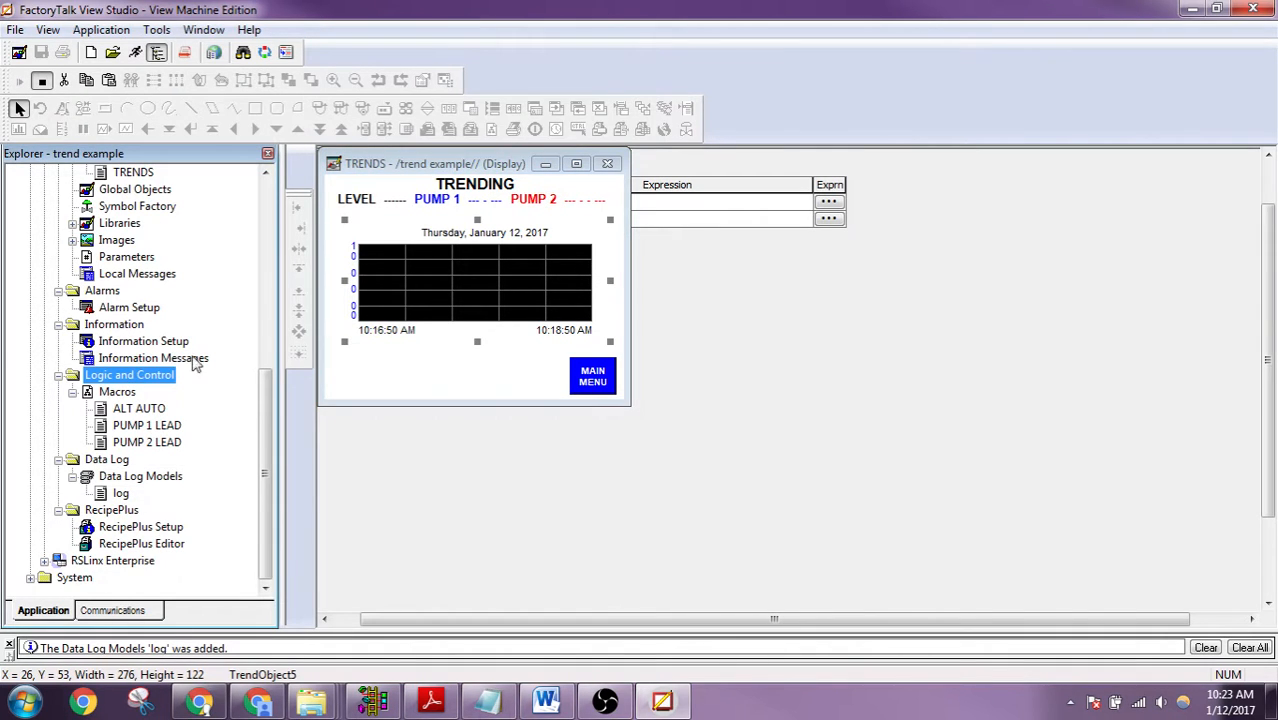
{"action": "left_click", "coordinate": [546, 704]}
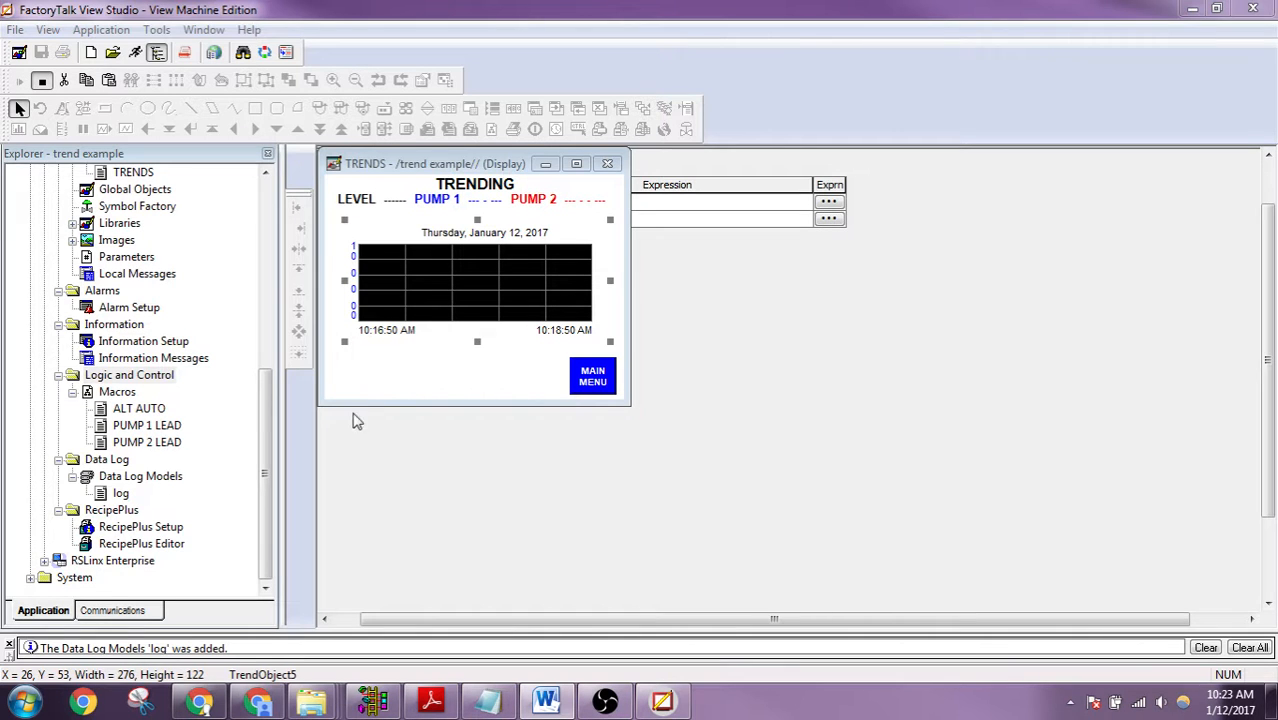
- Enable data logging with the "log" model in the application's Startup settings and accept them
{"action": "left_click", "coordinate": [100, 292]}
{"action": "scroll", "coordinate": [100, 295], "scroll_direction": "up", "scroll_amount": 7}
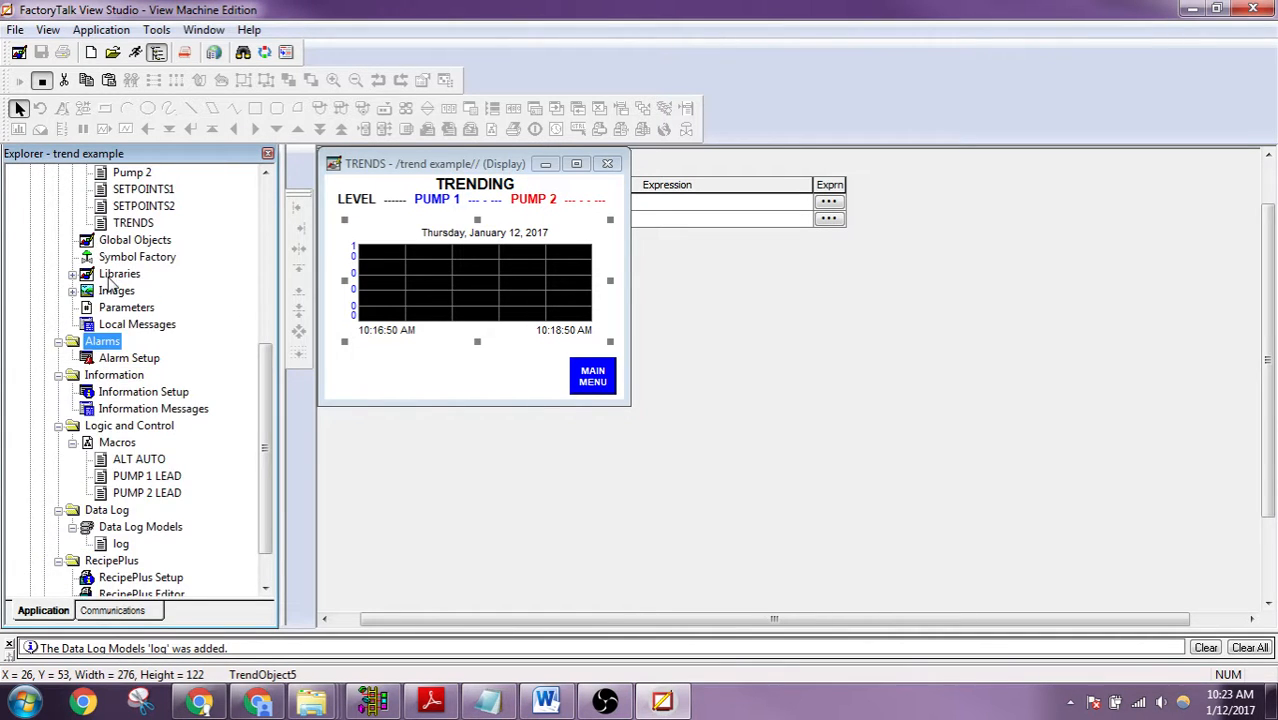
{"action": "double_click", "coordinate": [108, 309]}
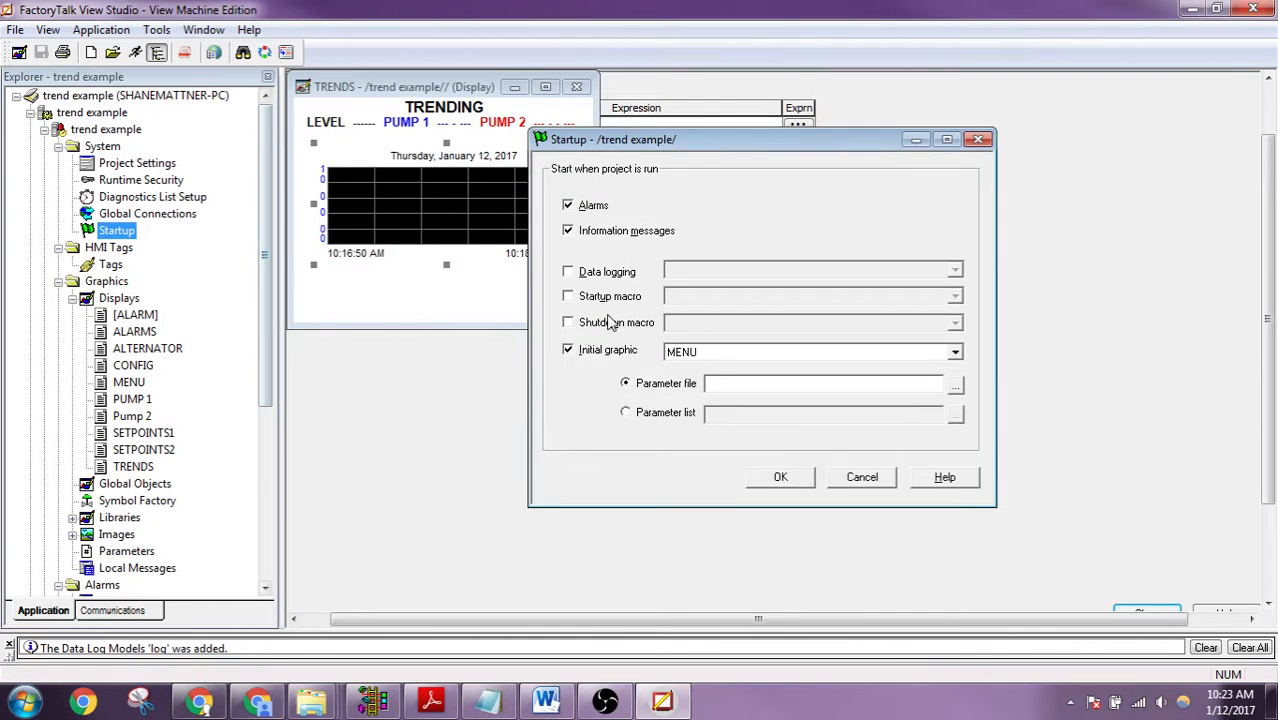
{"action": "left_click", "coordinate": [568, 272]}
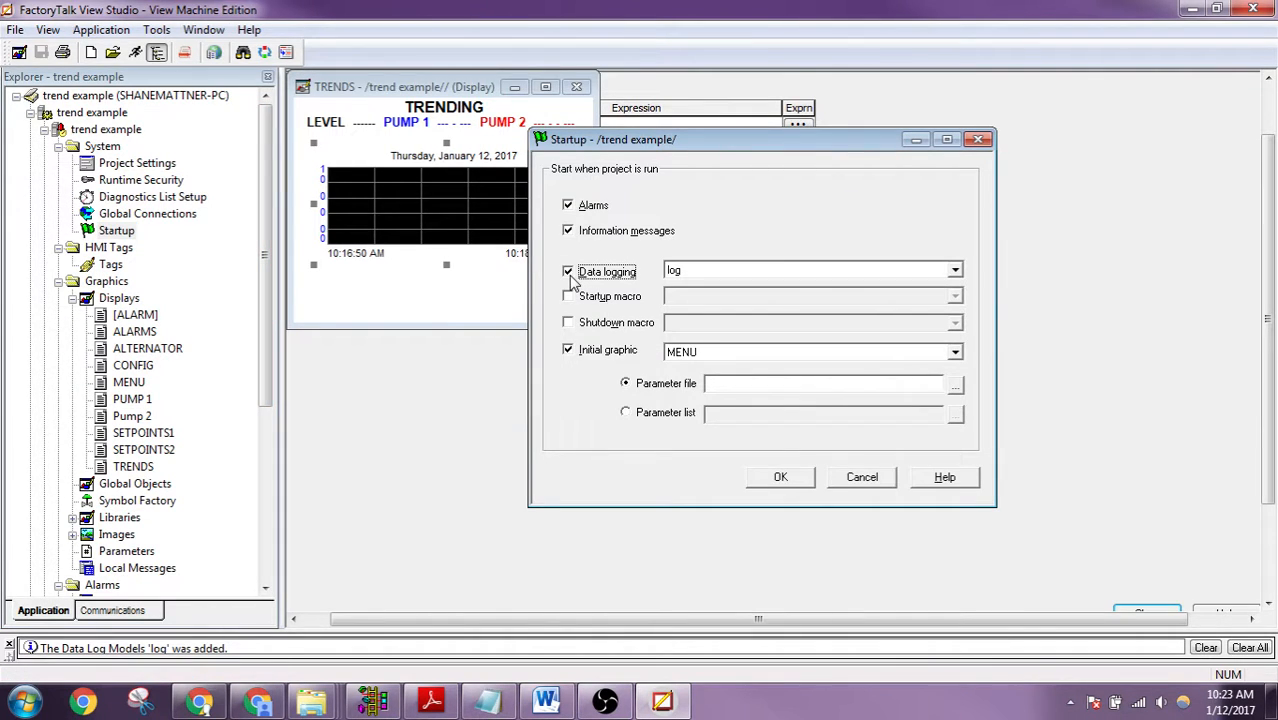
{"action": "left_click", "coordinate": [927, 275]}
{"action": "left_click", "coordinate": [927, 289]}
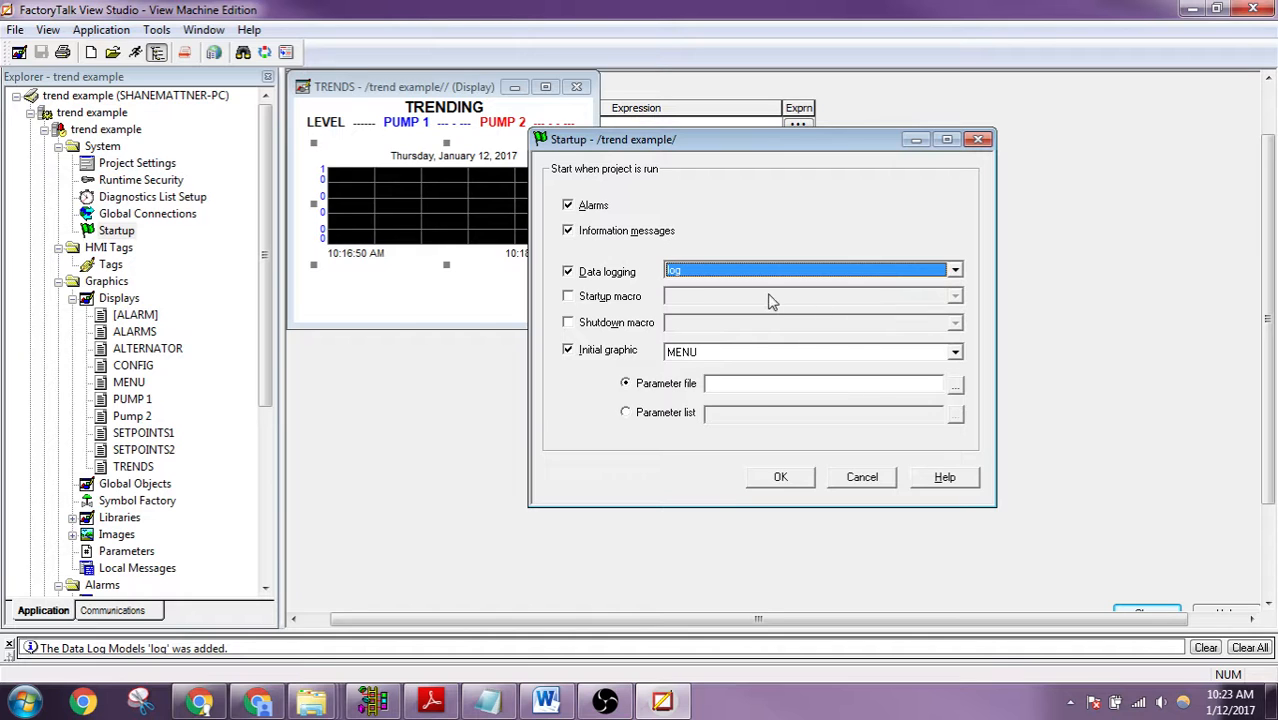
{"action": "left_click", "coordinate": [778, 486]}
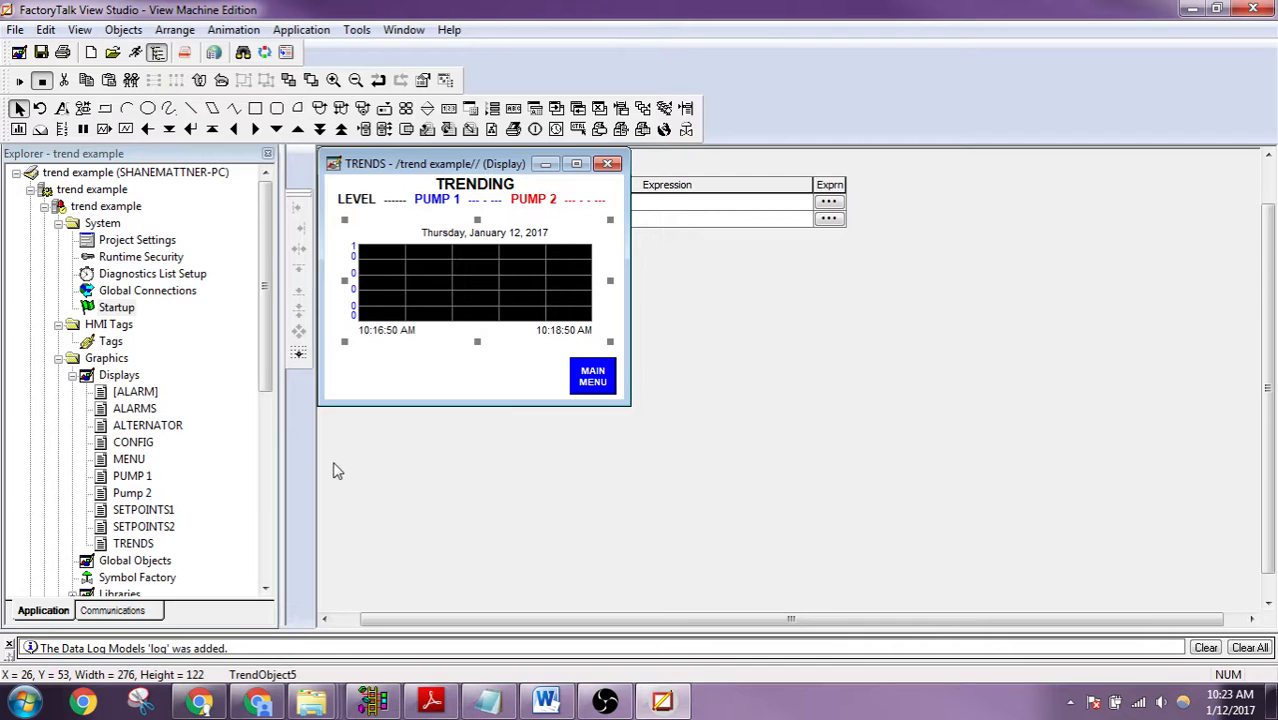
- Review the trend object's display, pen, X-axis and Y-axis settings
{"action": "key", "text": "alt+Tab"}
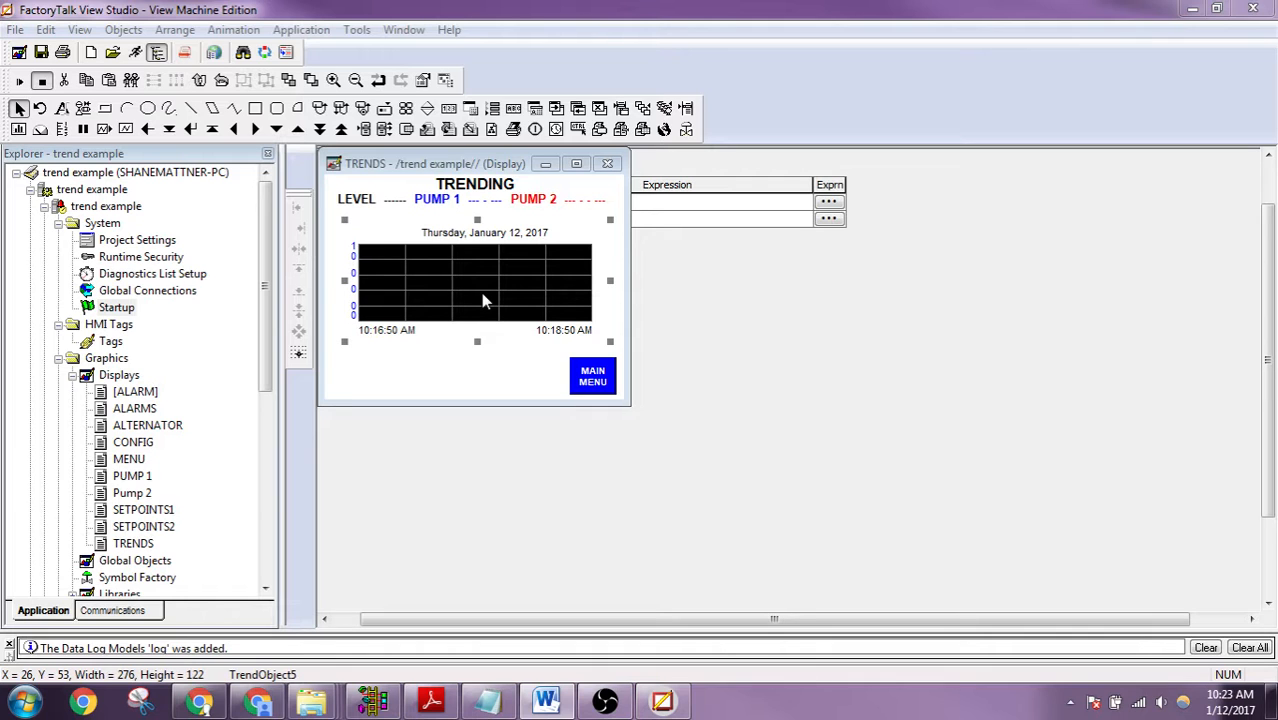
{"action": "double_click", "coordinate": [481, 293]}
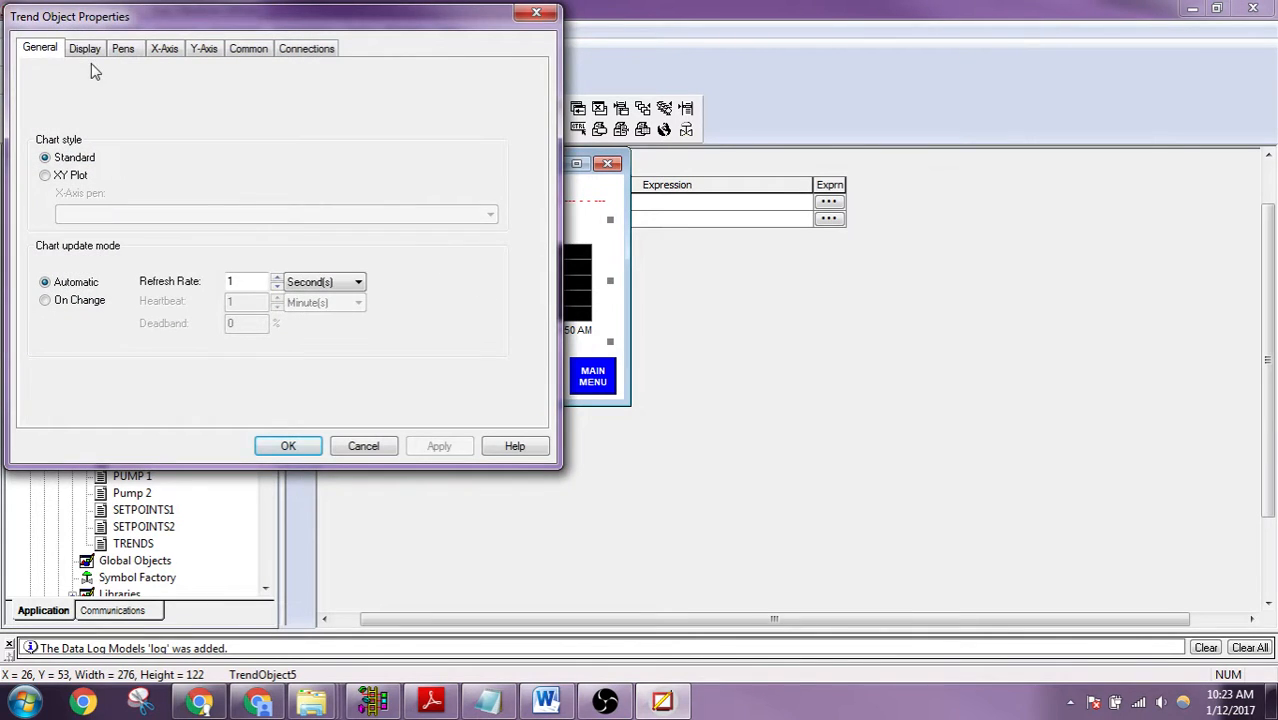
{"action": "left_click", "coordinate": [85, 50]}
{"action": "left_click", "coordinate": [123, 50]}
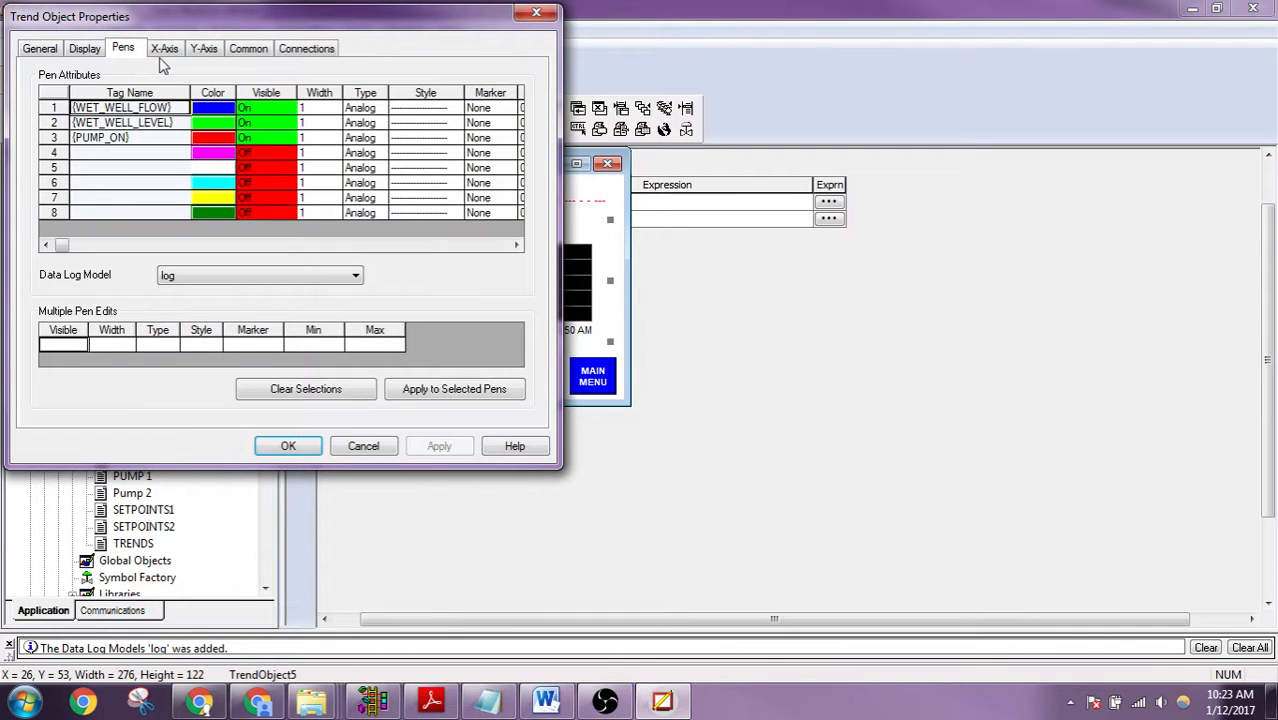
{"action": "left_click", "coordinate": [165, 50]}
{"action": "left_click", "coordinate": [204, 50]}
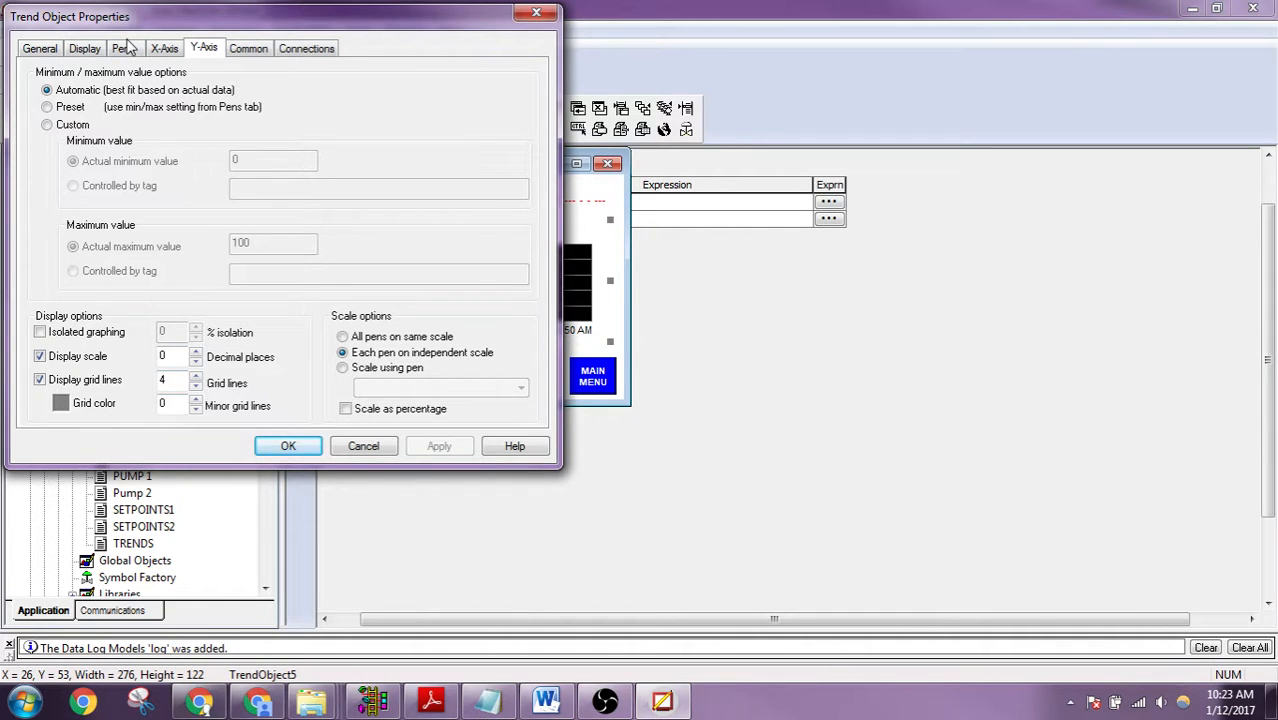
{"action": "left_click", "coordinate": [127, 48]}
{"action": "left_click", "coordinate": [84, 52]}
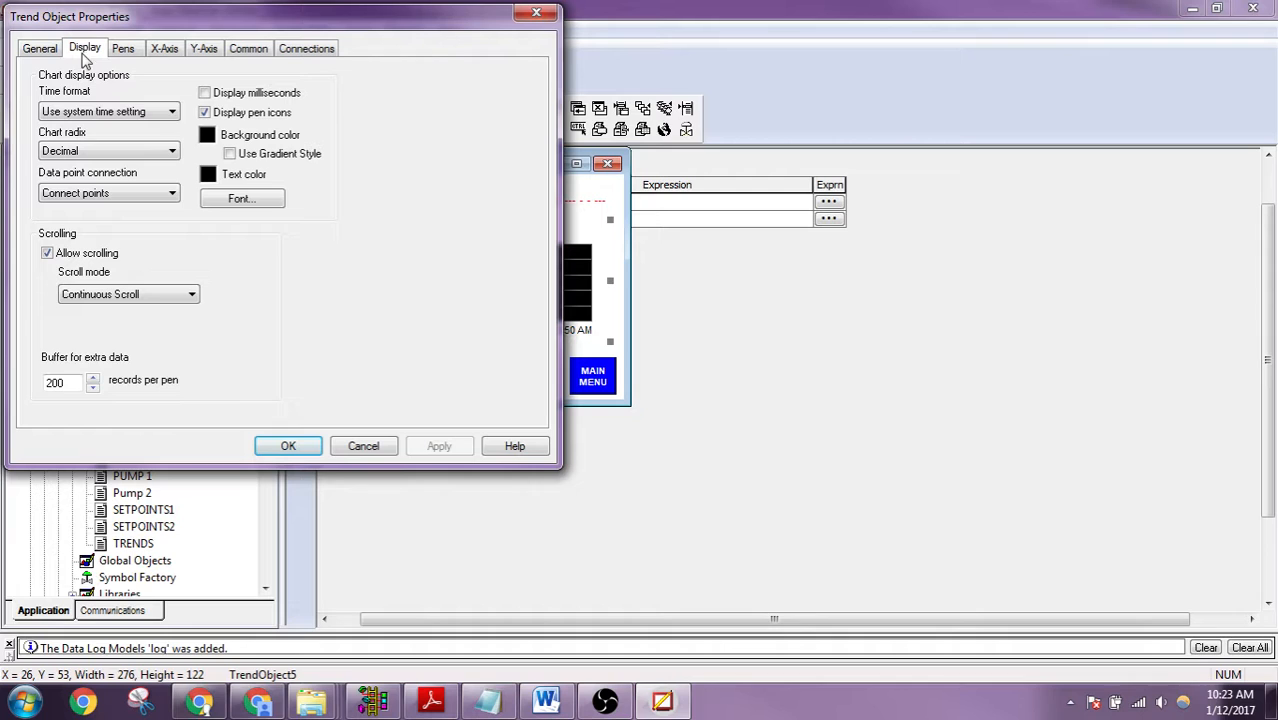
- Set the trend chart's background color to black and accept the trend object's properties
{"action": "left_click", "coordinate": [207, 136]}
{"action": "left_click", "coordinate": [252, 164]}
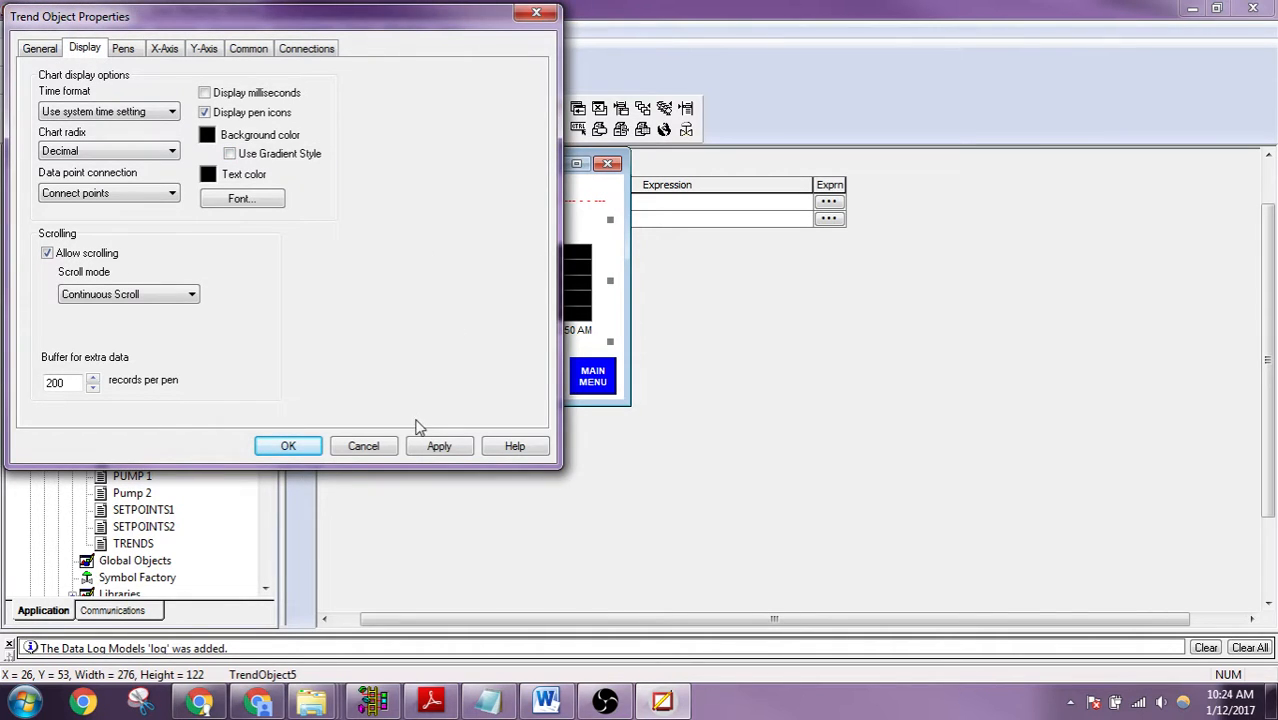
{"action": "left_click", "coordinate": [44, 52]}
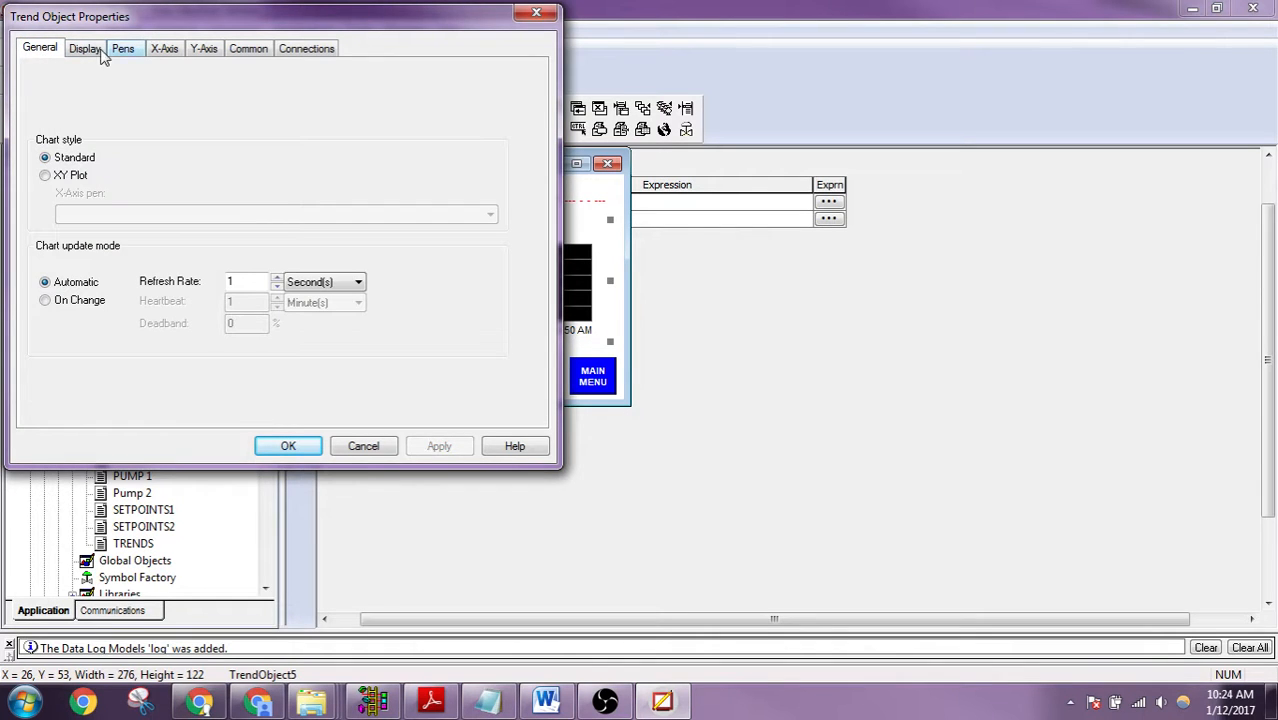
{"action": "left_click", "coordinate": [90, 52]}
{"action": "left_click", "coordinate": [120, 48]}
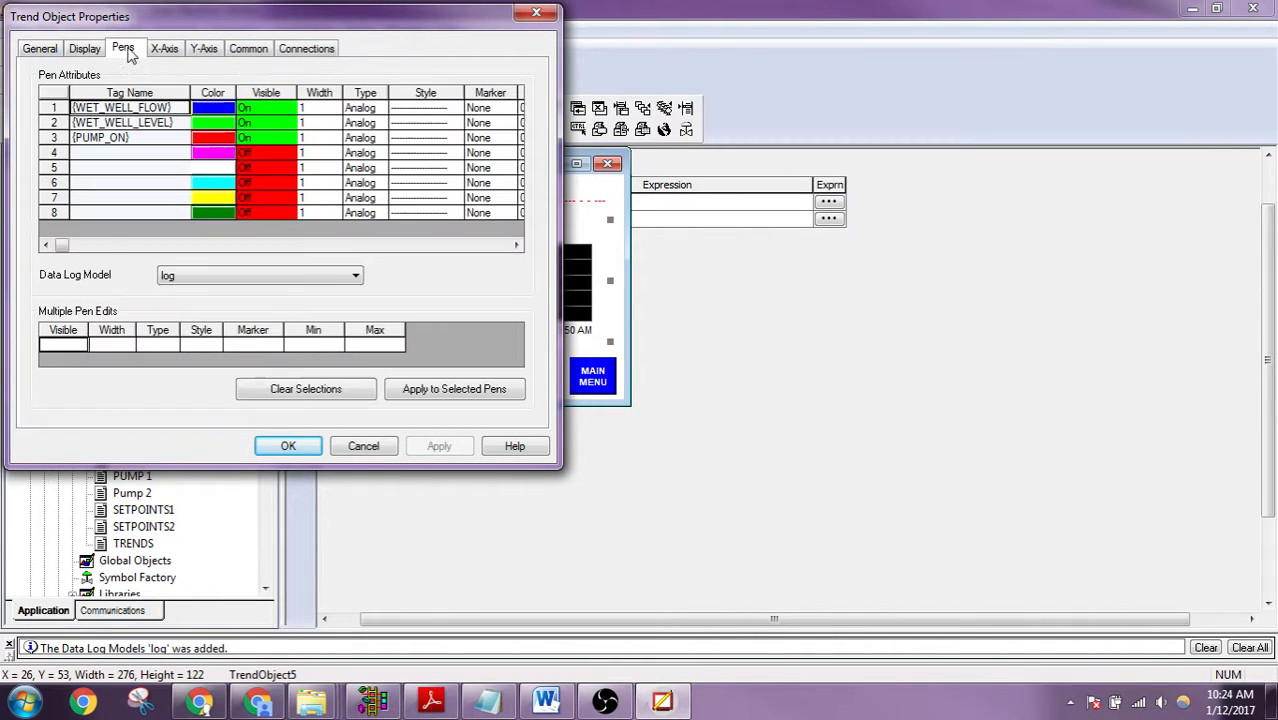
{"action": "left_click", "coordinate": [287, 445]}
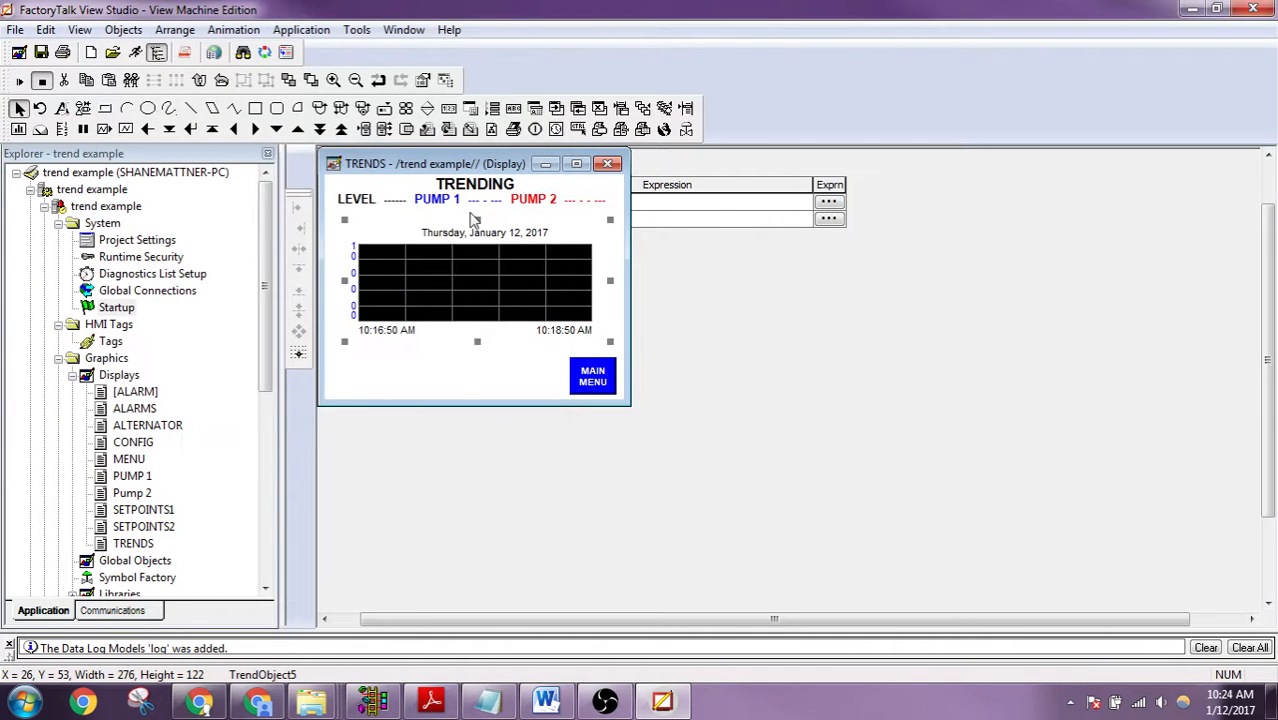
- Deselect the trend object and save the TRENDS display
{"action": "left_click", "coordinate": [456, 379]}
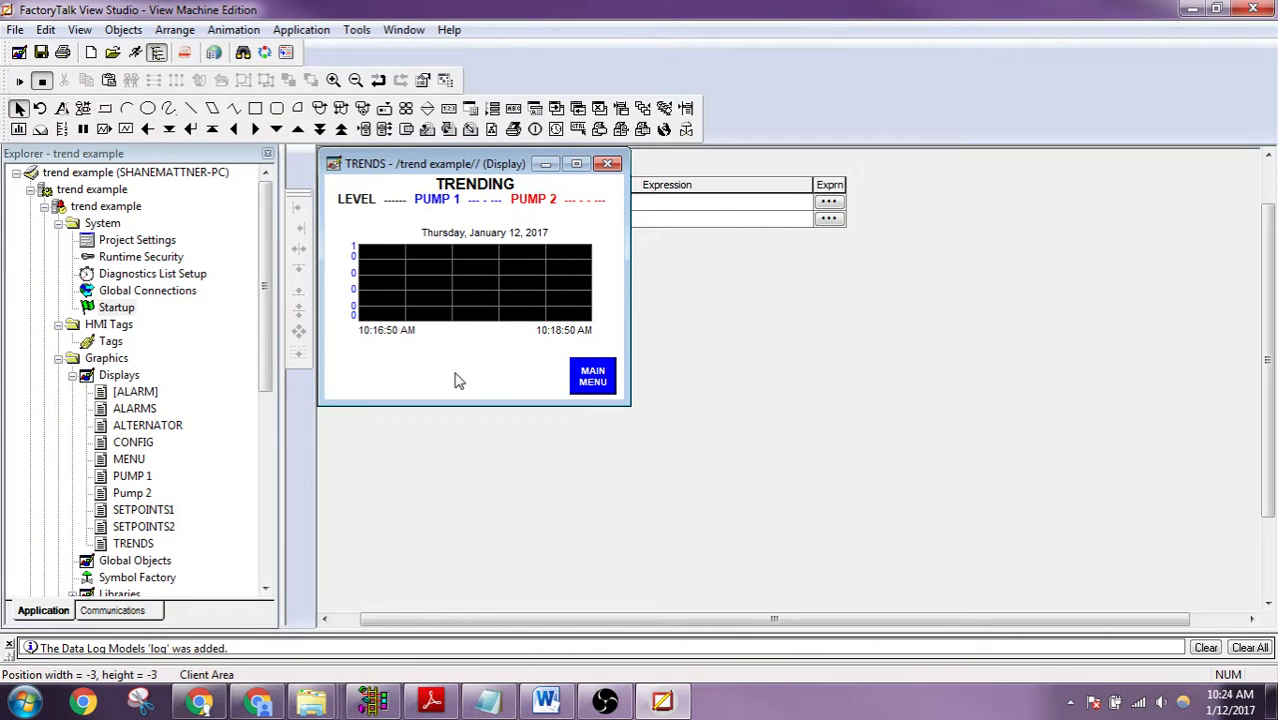
{"action": "key", "text": "ctrl+s"}
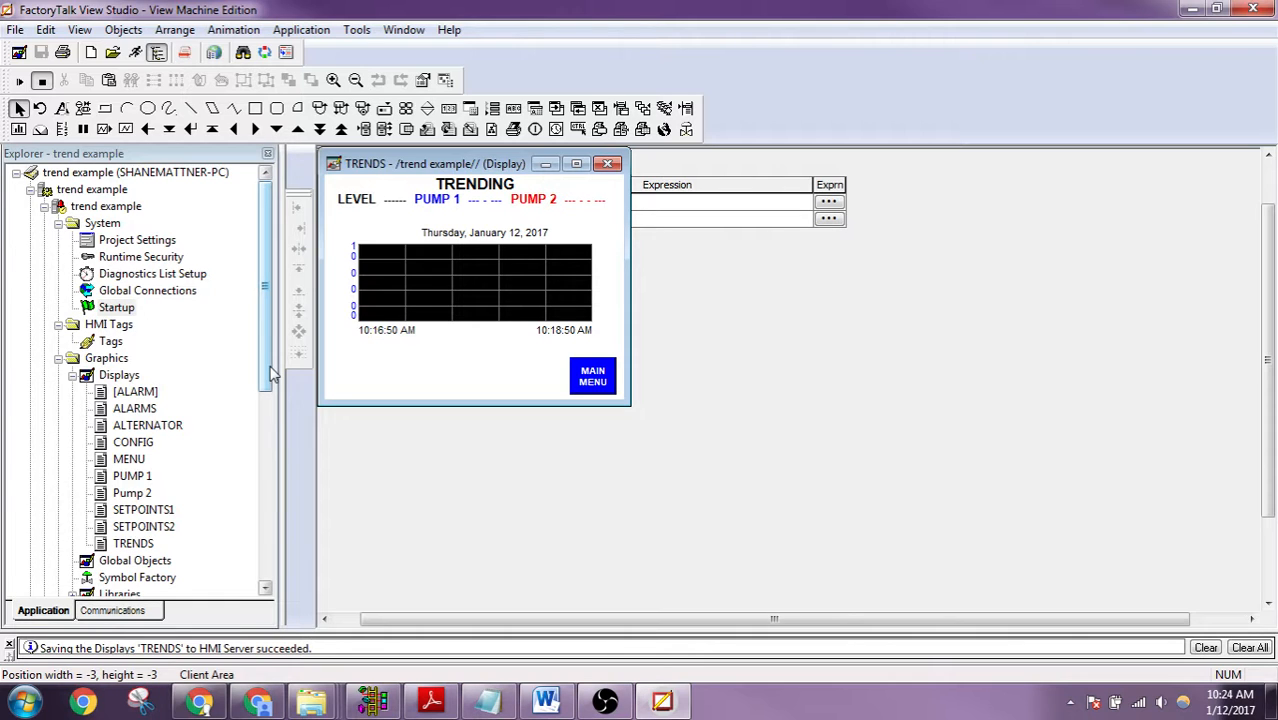
{"action": "left_click_drag", "start_coordinate": [272, 372], "coordinate": [293, 444]}
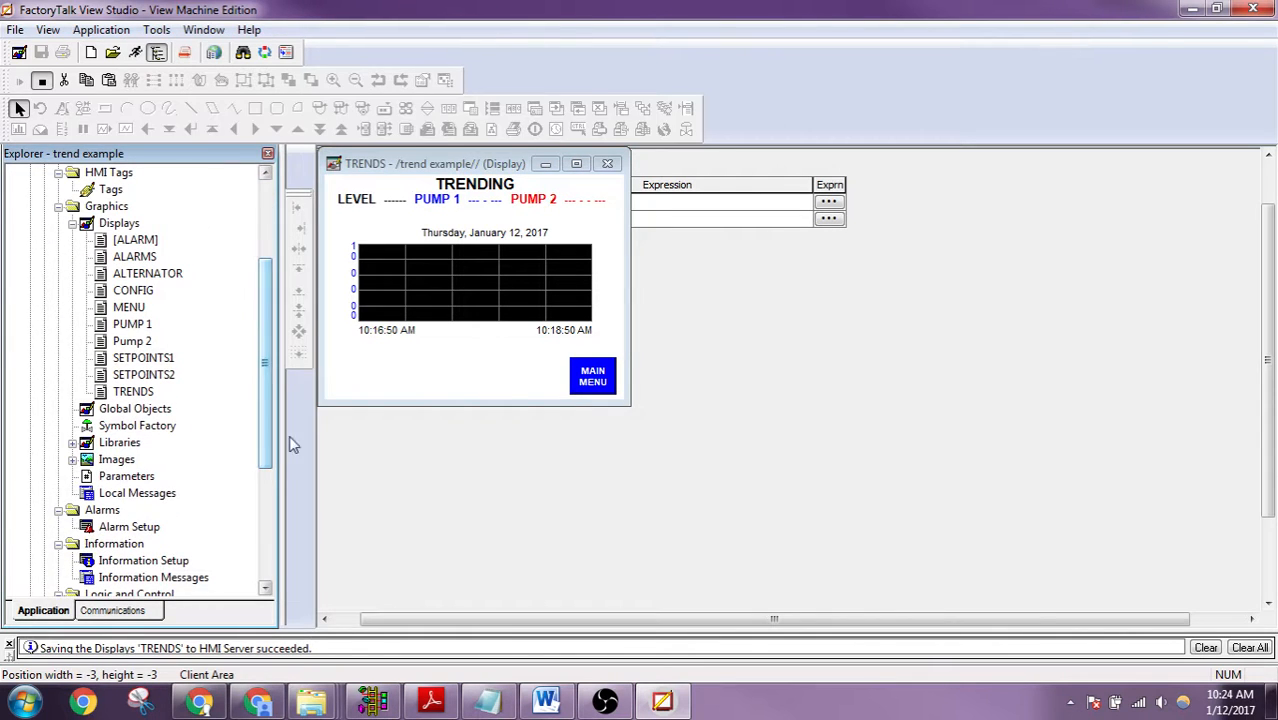